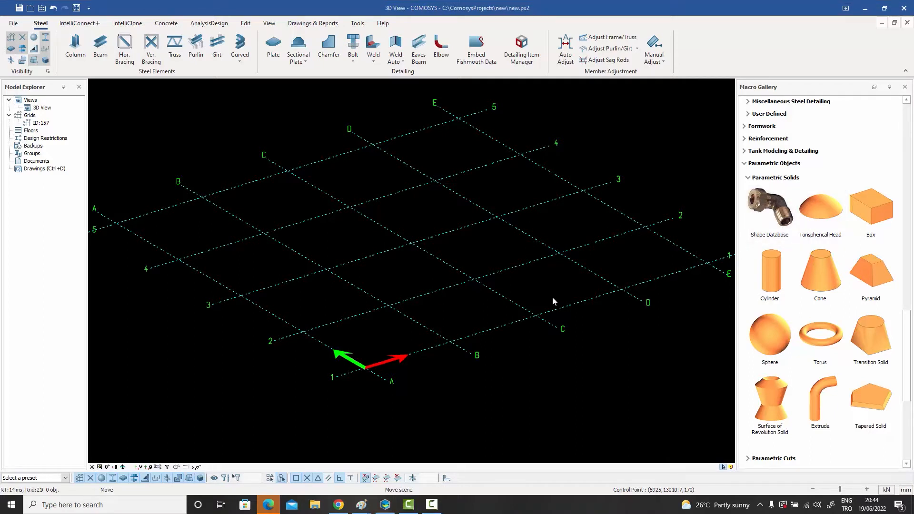
middle_click_drag(553, 297, 551, 310)
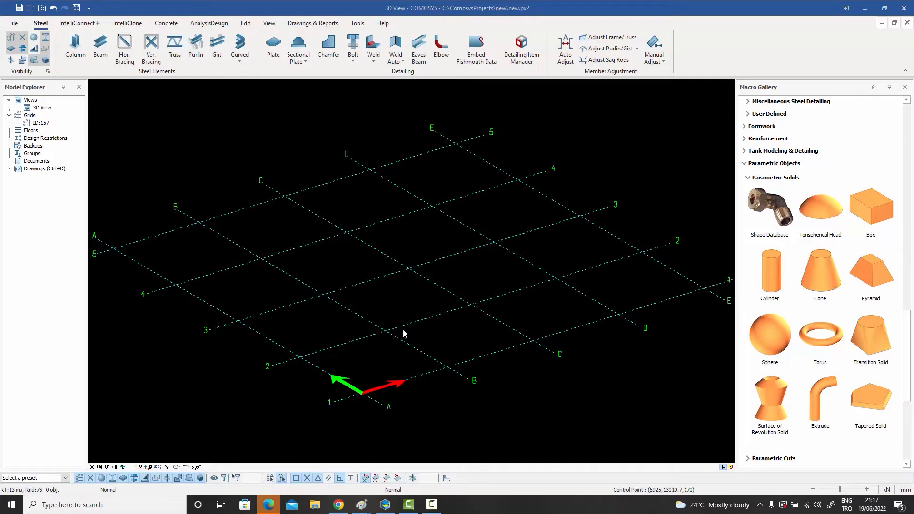
middle_click_drag(469, 309, 471, 281)
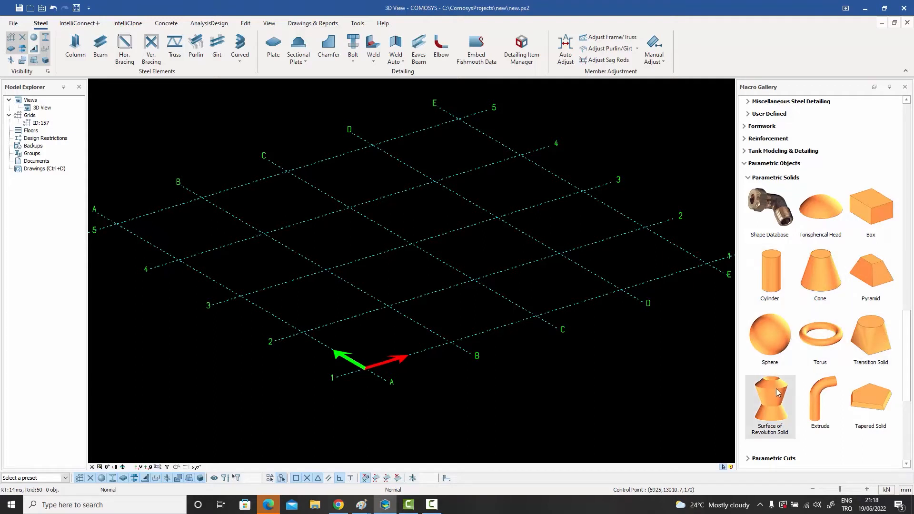
mouse_move(831, 233)
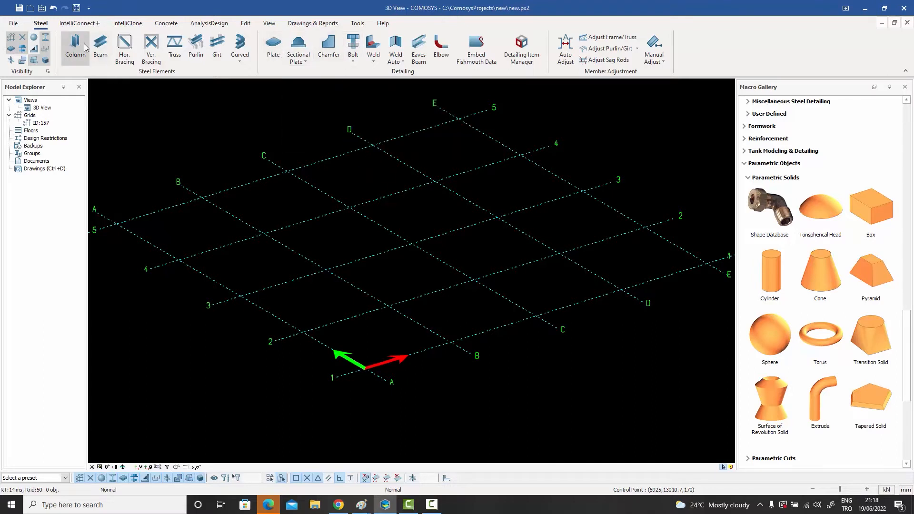
left_click(100, 48)
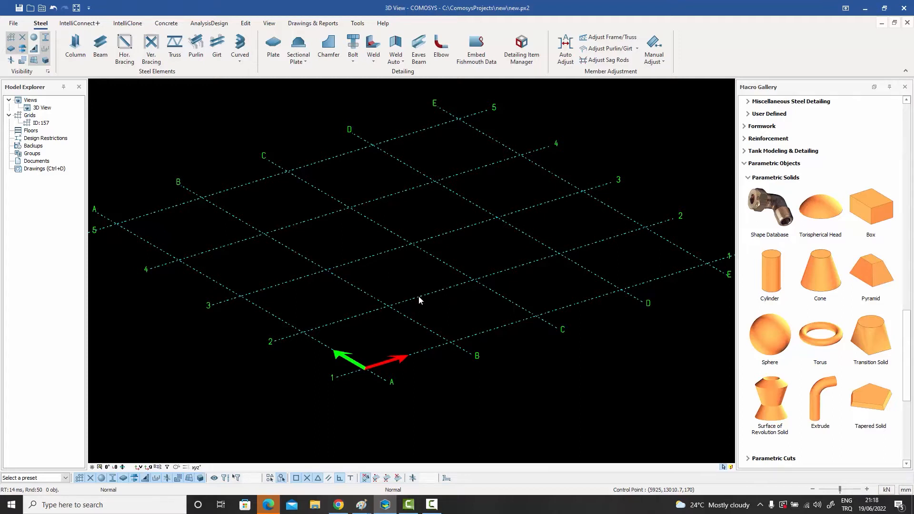
middle_click_drag(428, 307, 422, 295)
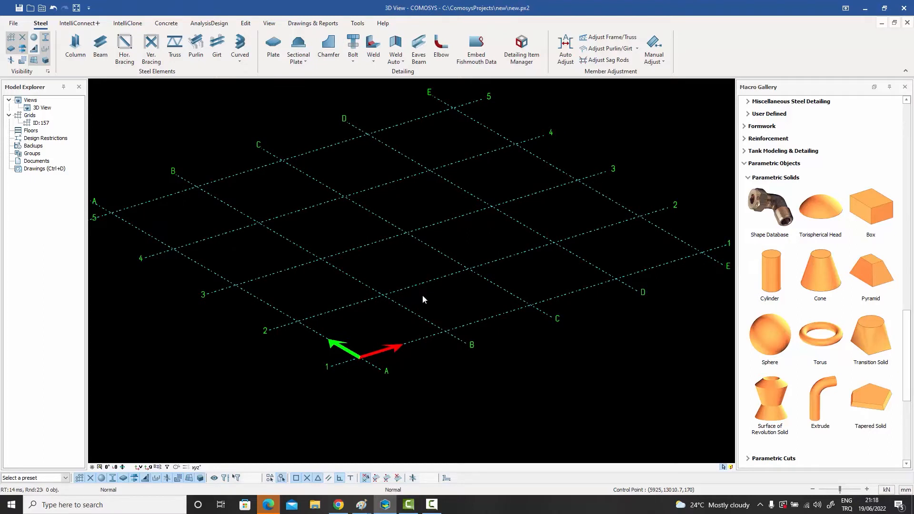
scroll(805, 333, "down", 3)
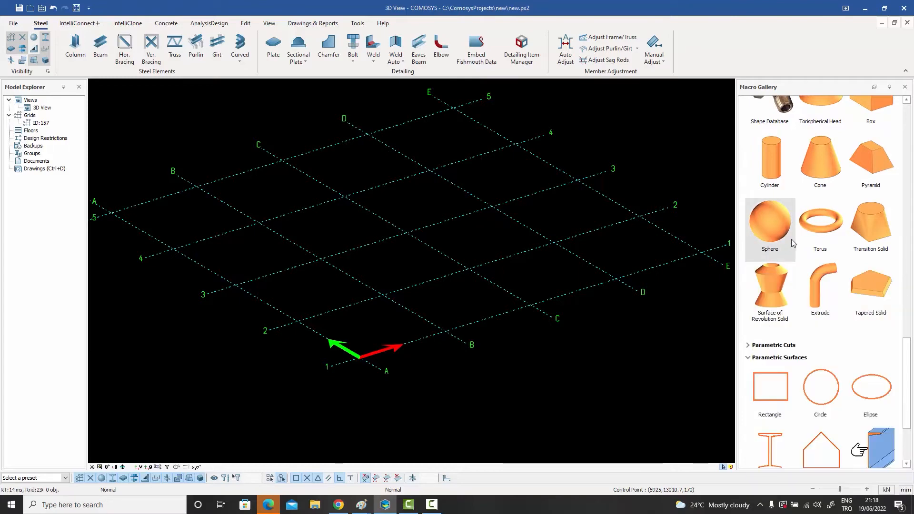
scroll(800, 235, "up", 2)
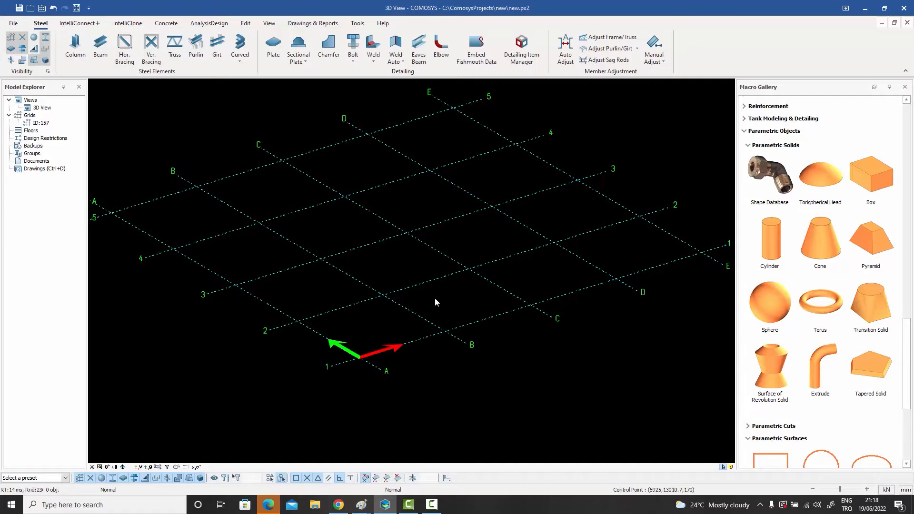
Step: Place a parametric box solid at the intersection of grid lines B and 2
scroll(395, 297, "up", 3)
scroll(409, 297, "up", 3)
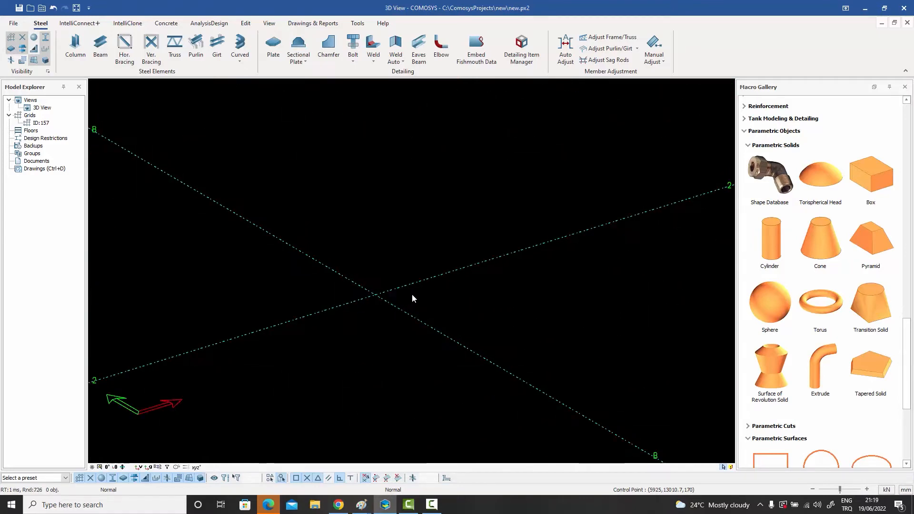
left_click(877, 172)
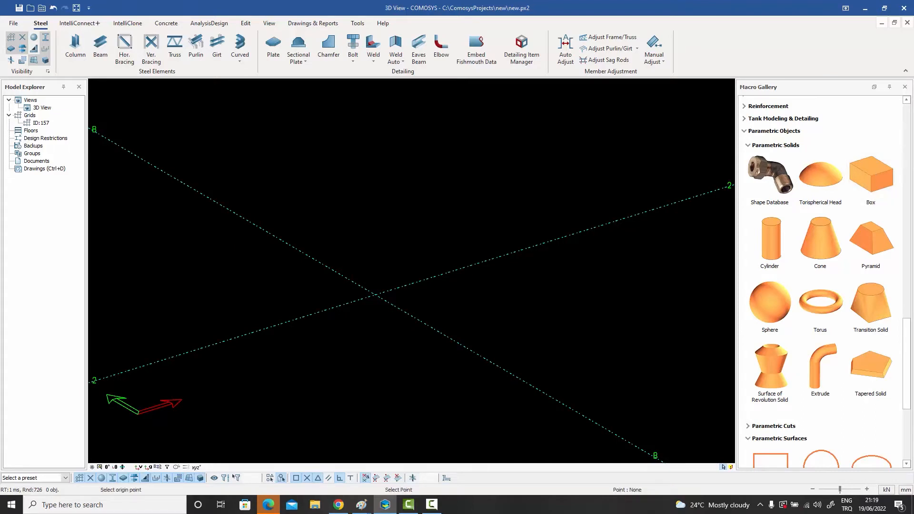
left_click(375, 295)
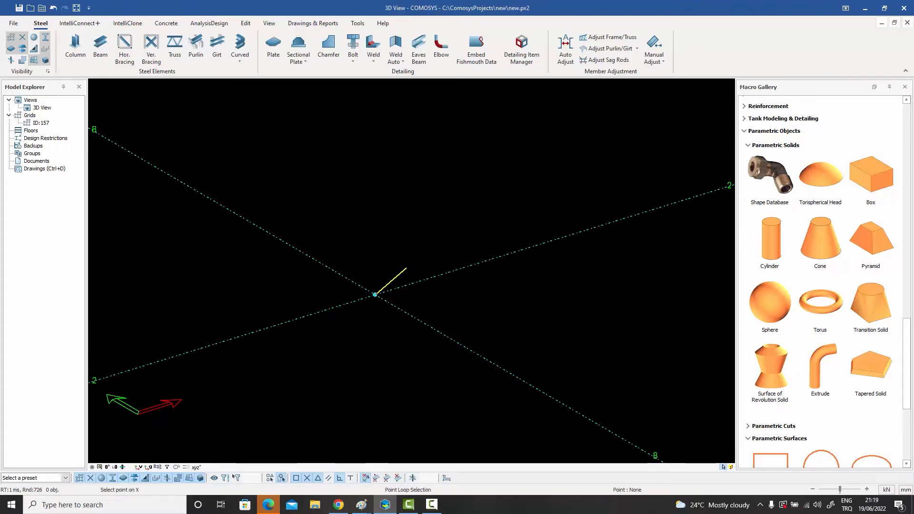
left_click(407, 266)
key("Escape")
Step: Set the box's depth along the Y direction to 200 mm
scroll(391, 281, "up", 4)
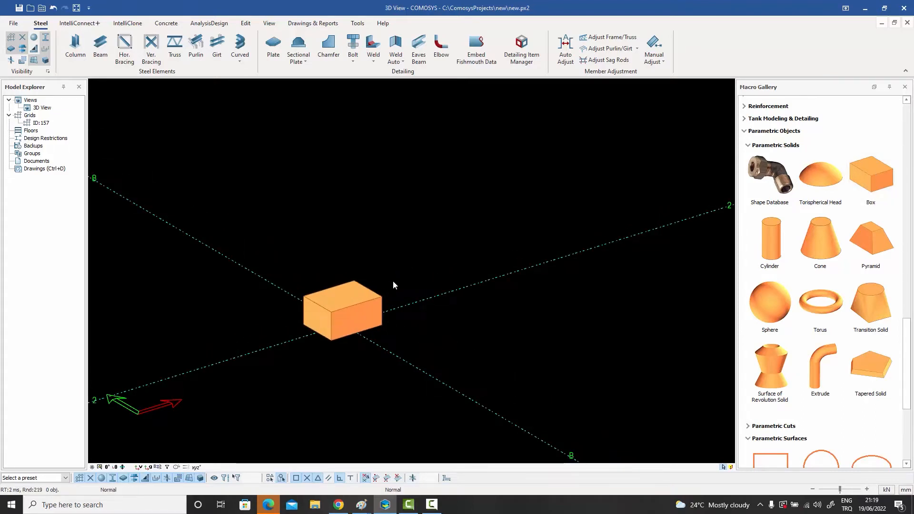
double_click(379, 289)
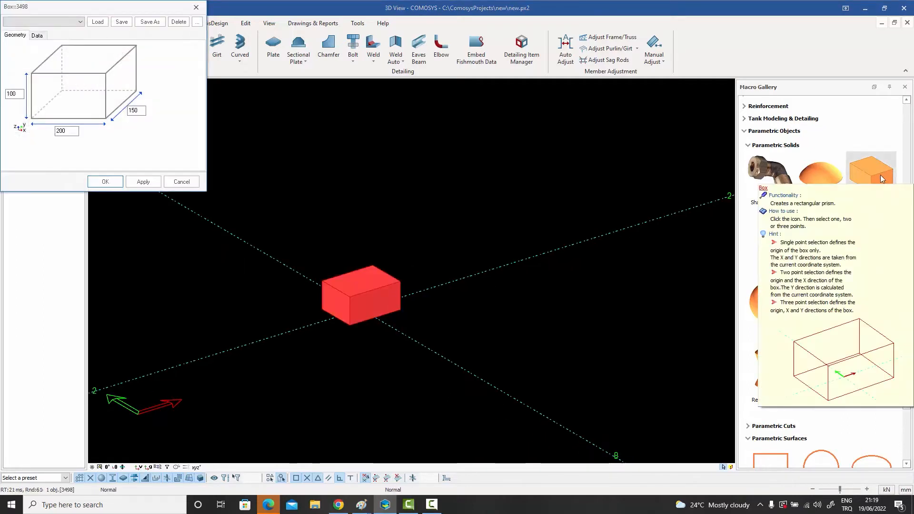
left_click_drag(141, 6, 525, 73)
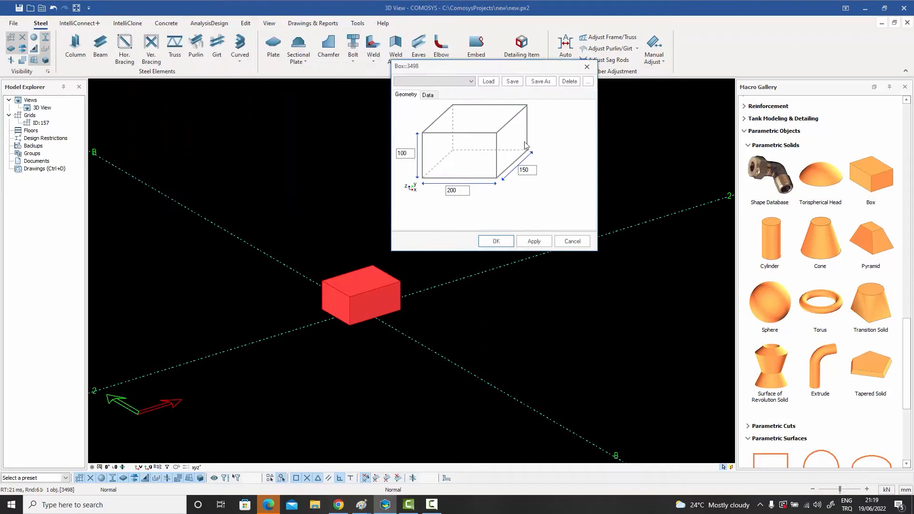
double_click(527, 170)
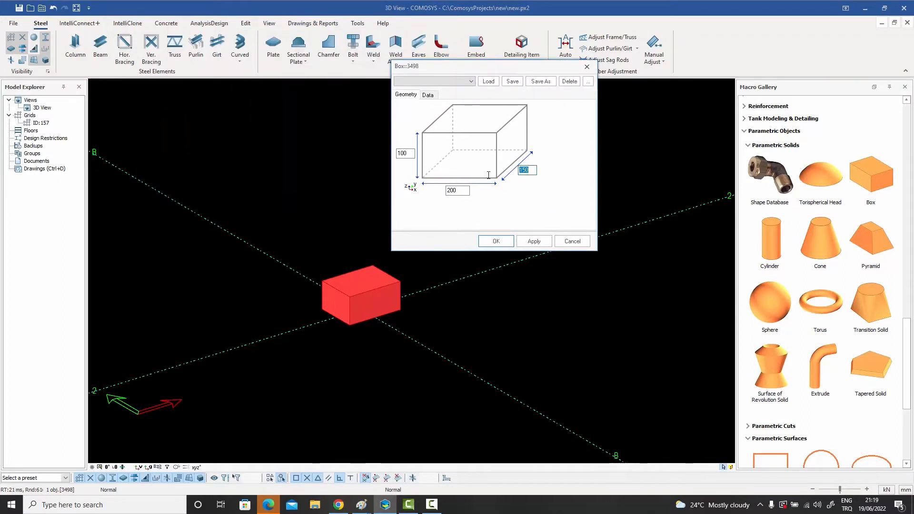
type("200")
left_click(496, 241)
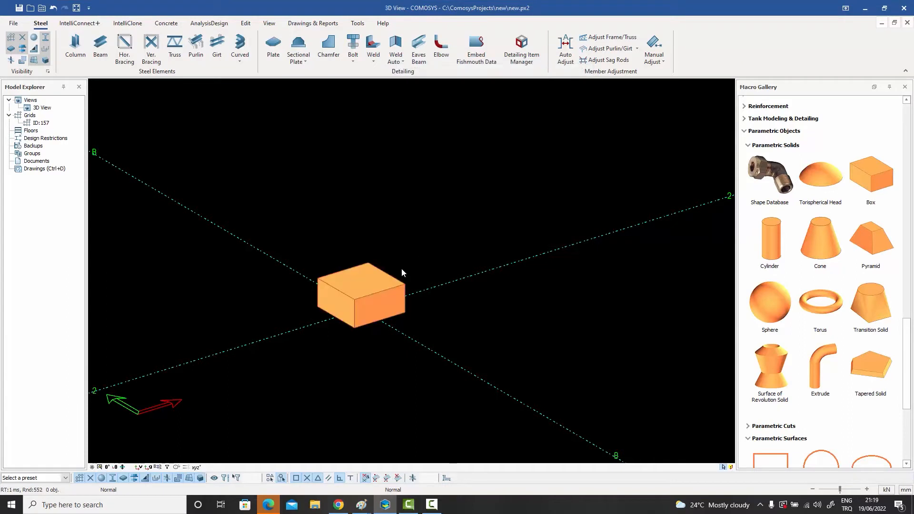
Step: Create a dividing point midway between two opposite corners of the box's top face
left_click(246, 23)
left_click(356, 48)
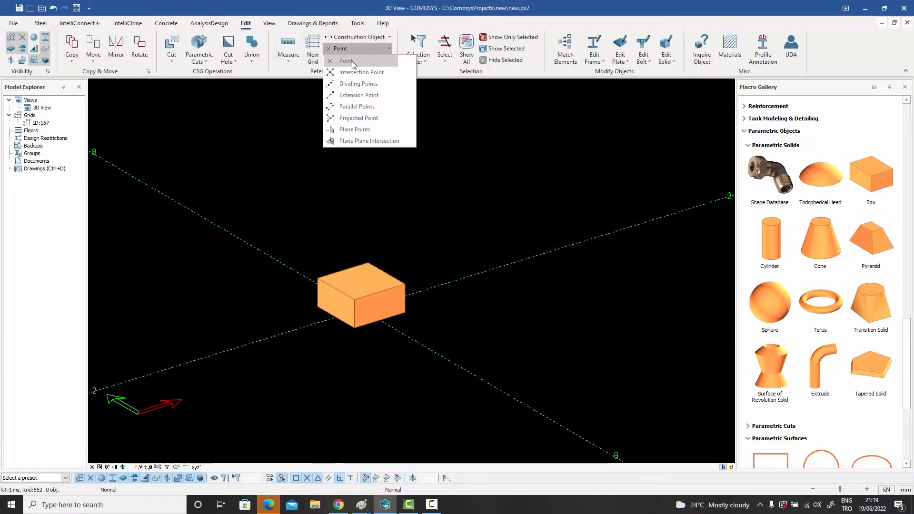
left_click(362, 84)
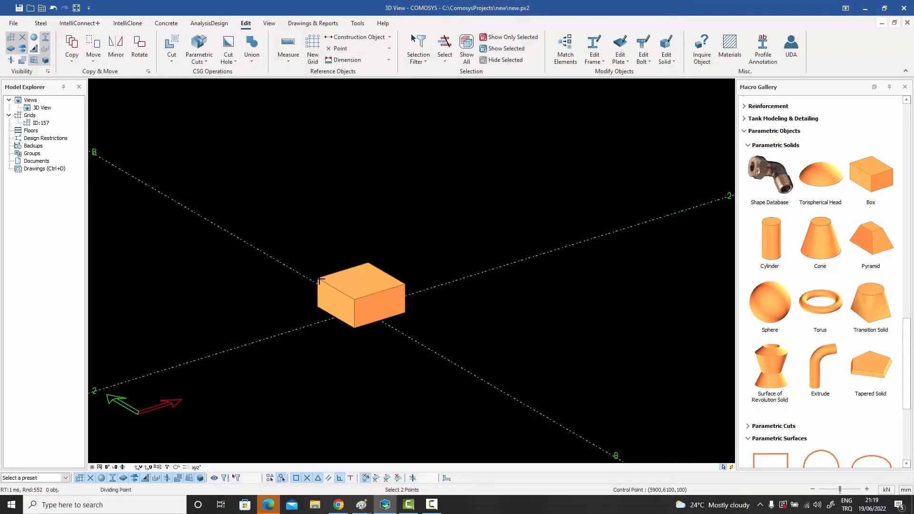
left_click(404, 284)
right_click(401, 228)
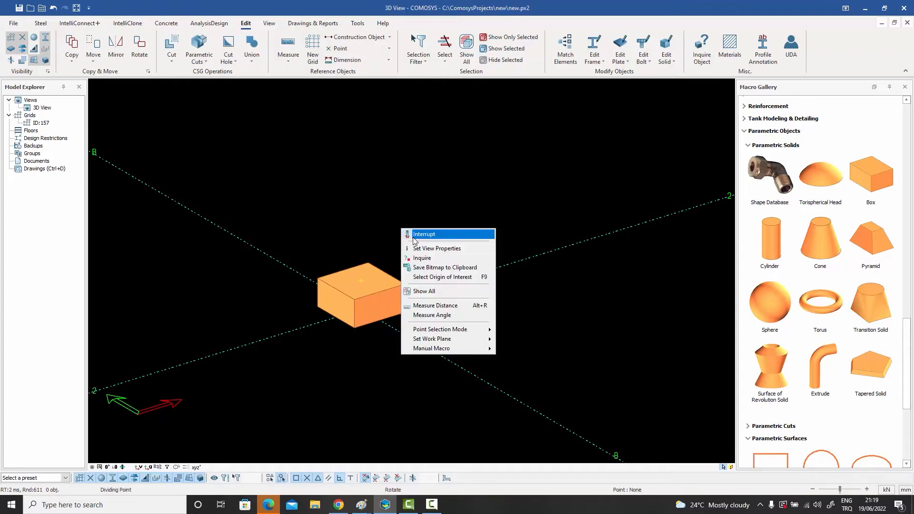
left_click(414, 233)
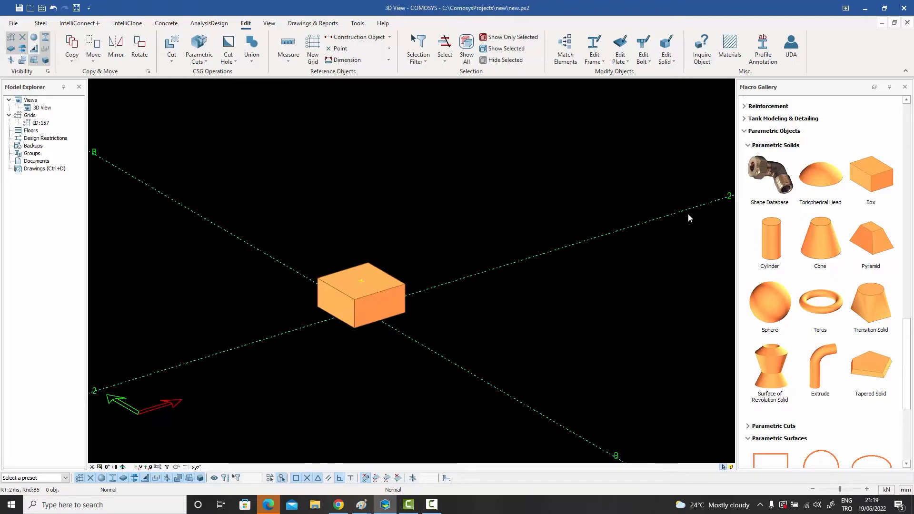
Step: Place a parametric cone on the centre point of the box's top face
left_click(830, 238)
left_click(361, 281)
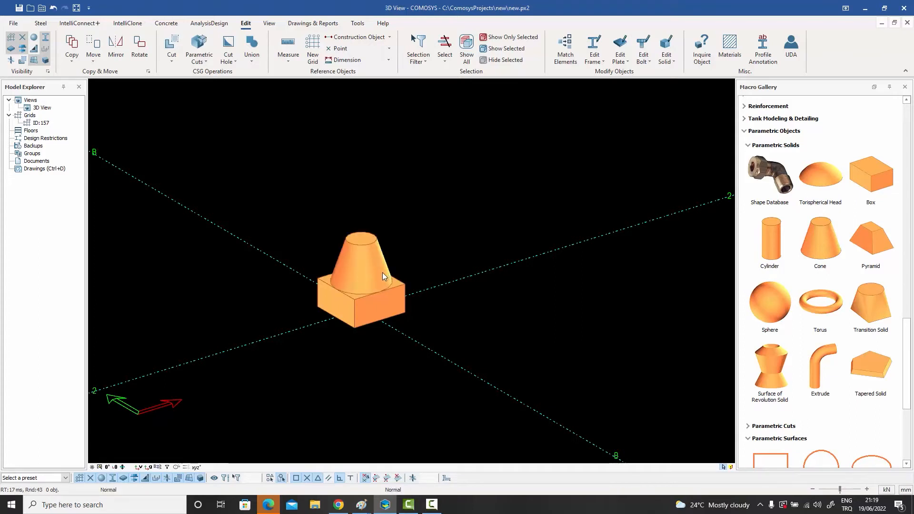
scroll(382, 271, "up", 3)
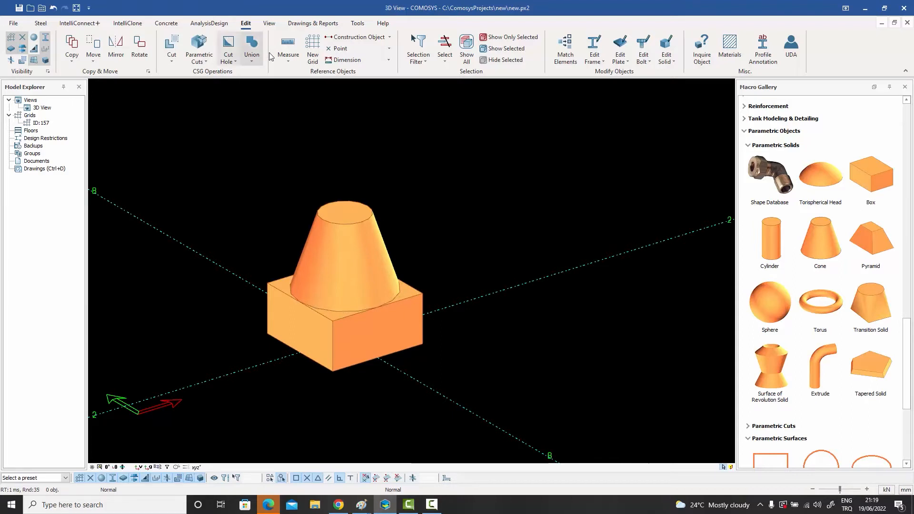
Step: Create a dividing point midway between two opposite points on the rim of the cone's top face
left_click(339, 48)
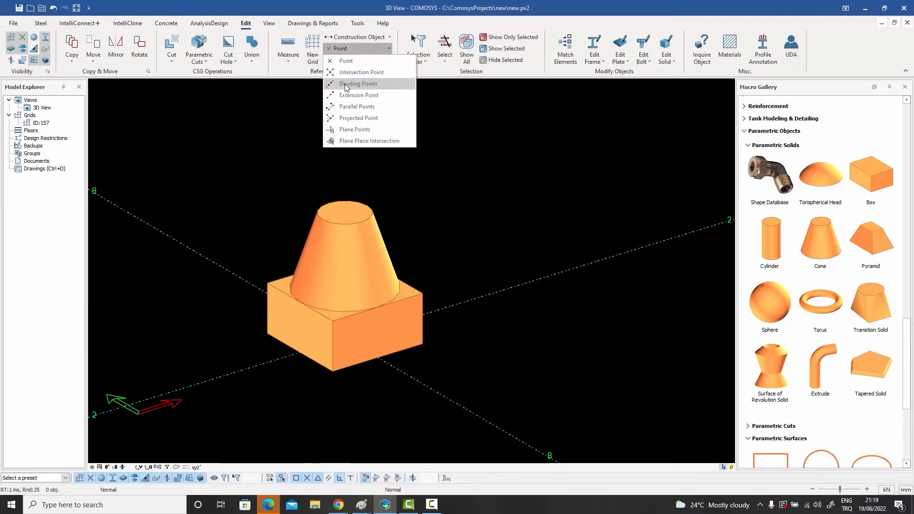
left_click(353, 84)
scroll(292, 248, "up", 2)
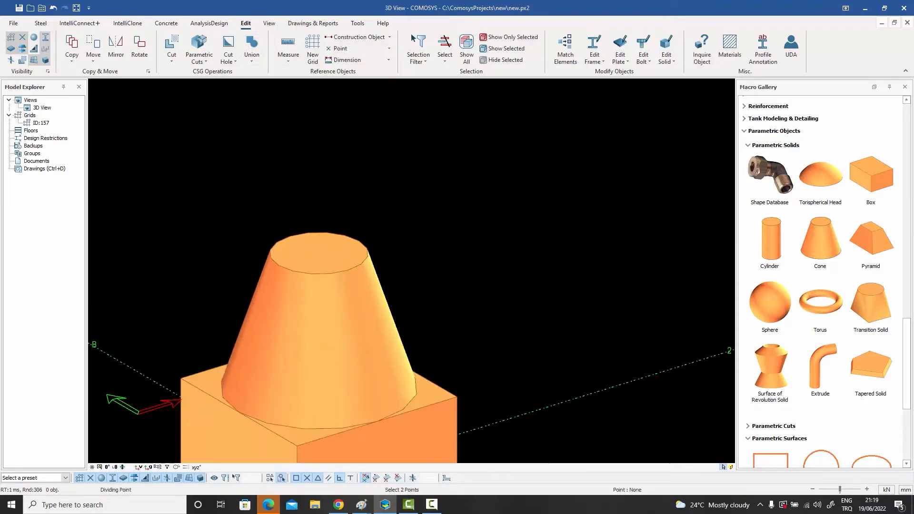
left_click(273, 251)
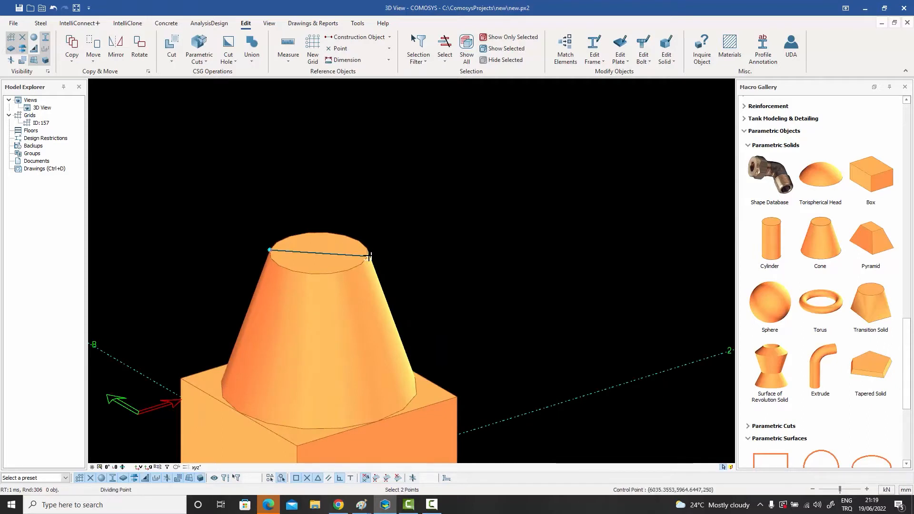
left_click(368, 257)
right_click(368, 202)
left_click(381, 205)
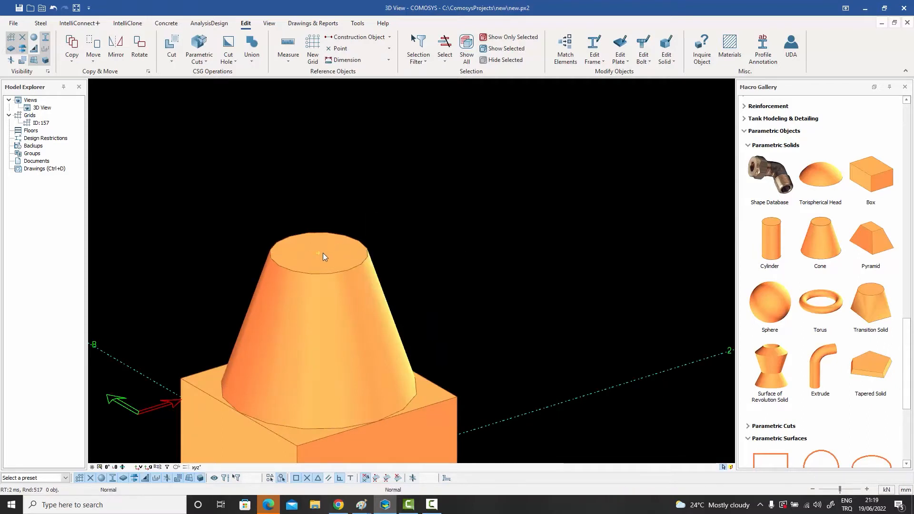
Step: Place a parametric cylinder on the centre point of the cone's top face and set its height to 50 mm
left_click(768, 241)
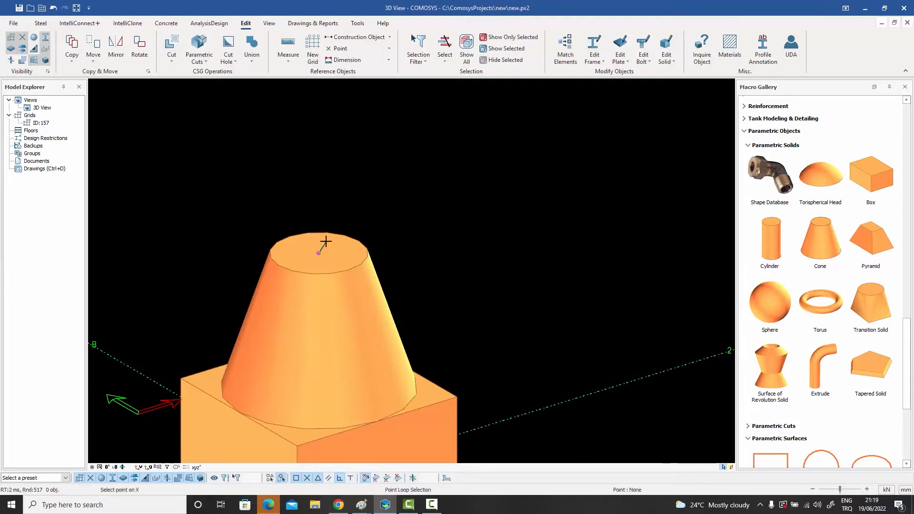
left_click(317, 253)
scroll(403, 210, "down", 3)
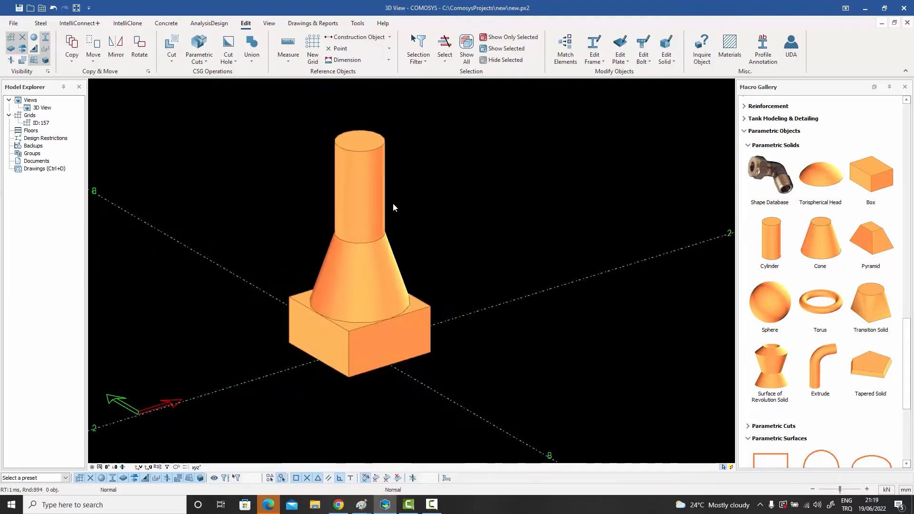
double_click(372, 187)
double_click(16, 87)
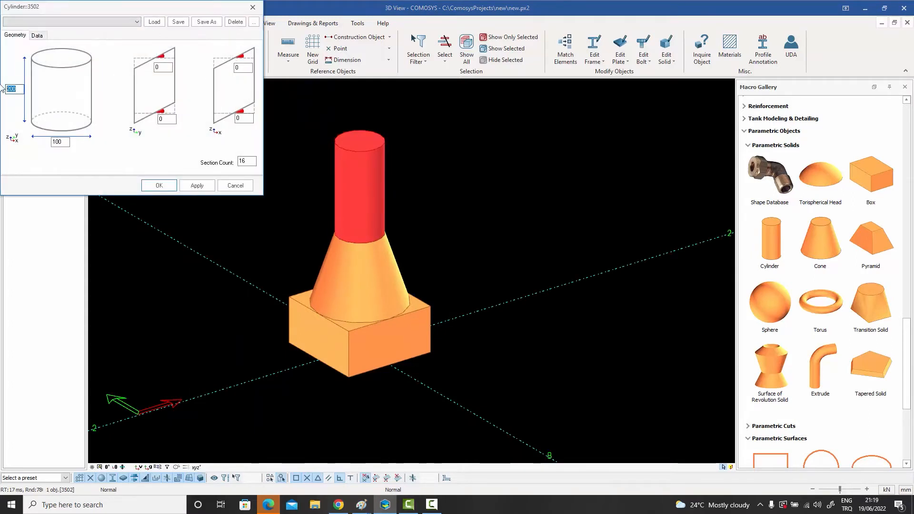
type("50")
left_click(174, 189)
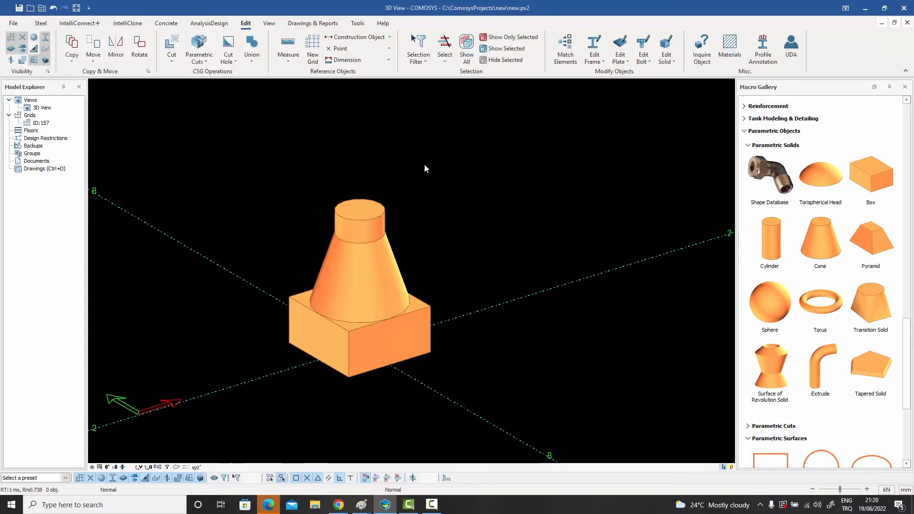
Step: Display the model in wireframe and examine the stacked box, cone and cylinder with the construction points at their centres
middle_click_drag(428, 177, 454, 171)
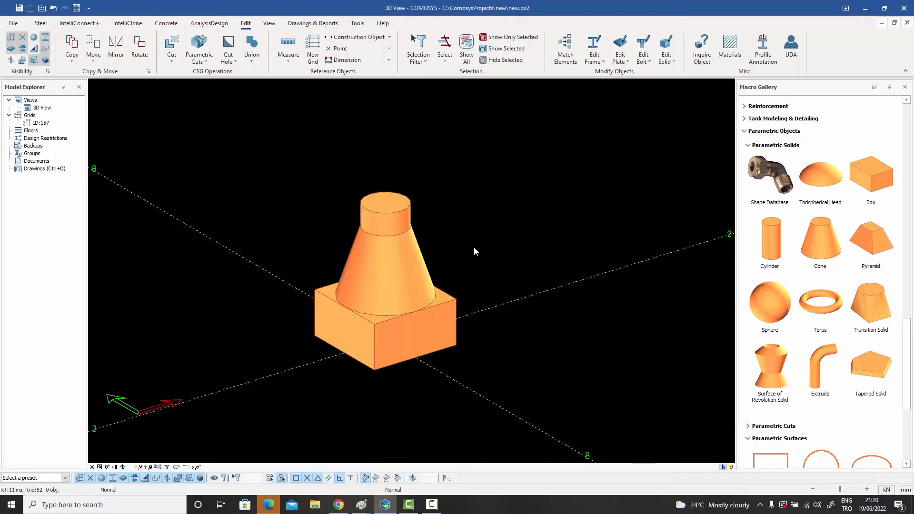
key("ctrl+1")
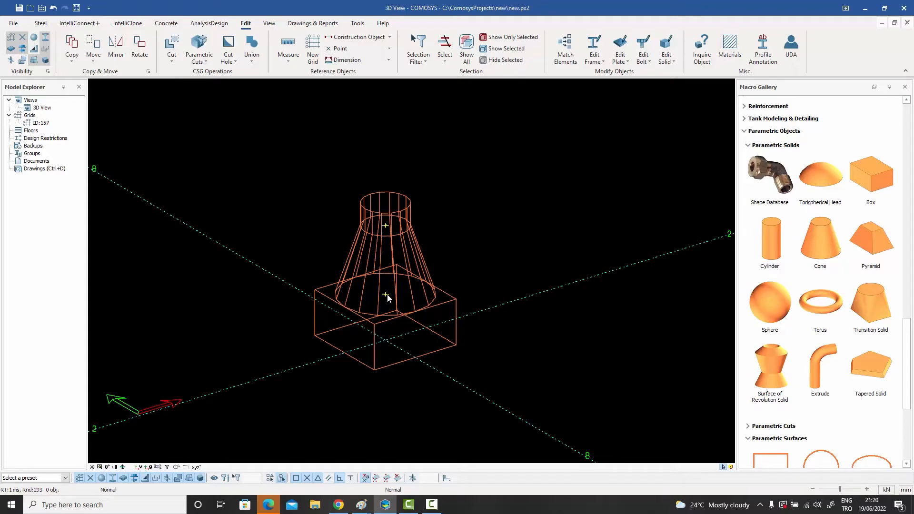
middle_click_drag(387, 295, 387, 292)
scroll(390, 290, "down", 8)
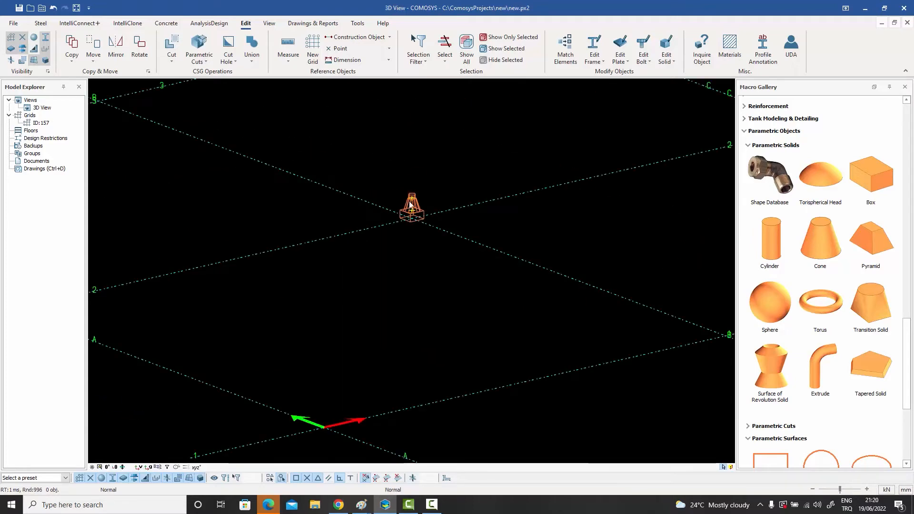
scroll(411, 204, "up", 5)
left_click(424, 215)
mouse_move(424, 215)
middle_mouse_down()
mouse_move(421, 200)
mouse_move(422, 226)
middle_mouse_up()
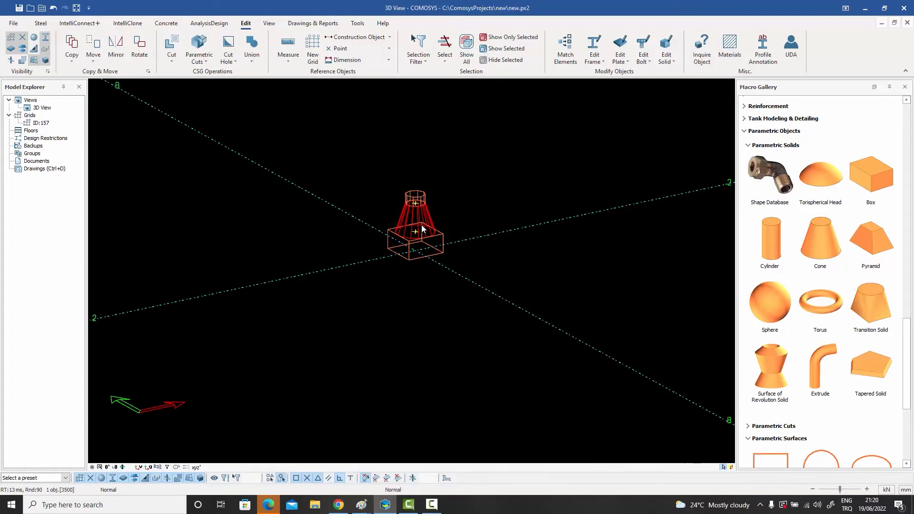
scroll(422, 229, "up", 3)
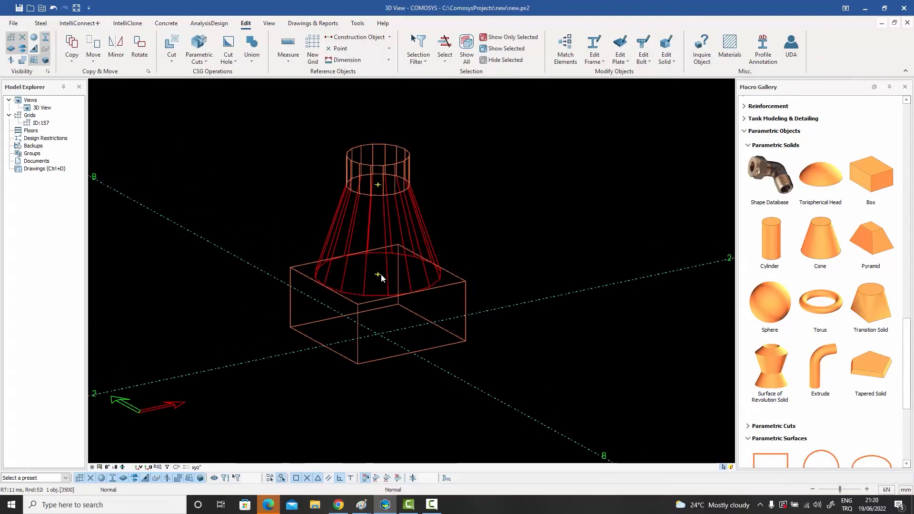
middle_click_drag(379, 274, 377, 275)
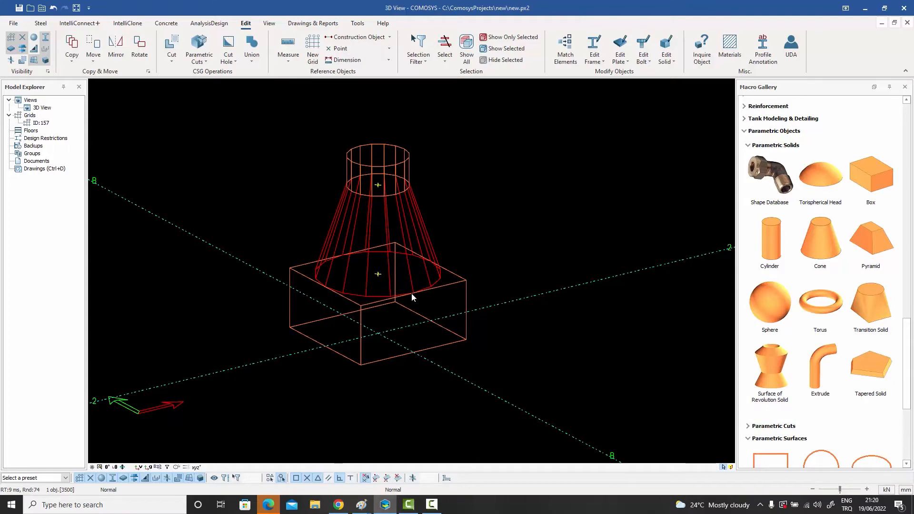
mouse_move(413, 295)
middle_mouse_down()
mouse_move(393, 298)
mouse_move(413, 304)
middle_mouse_up()
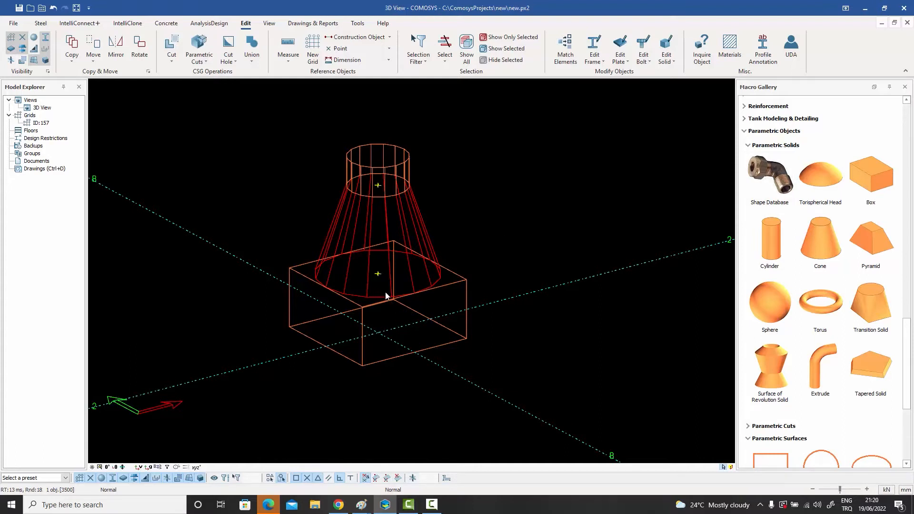
middle_click_drag(379, 279, 392, 321)
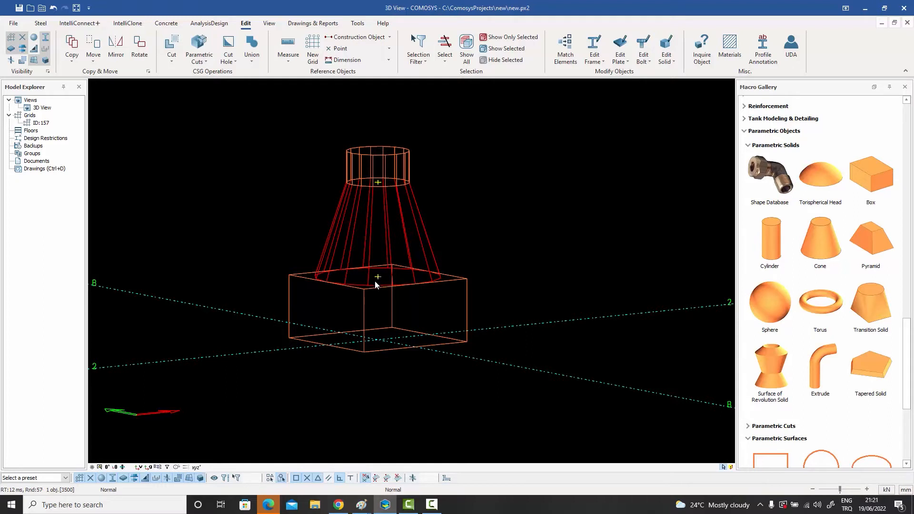
middle_click_drag(382, 279, 390, 278)
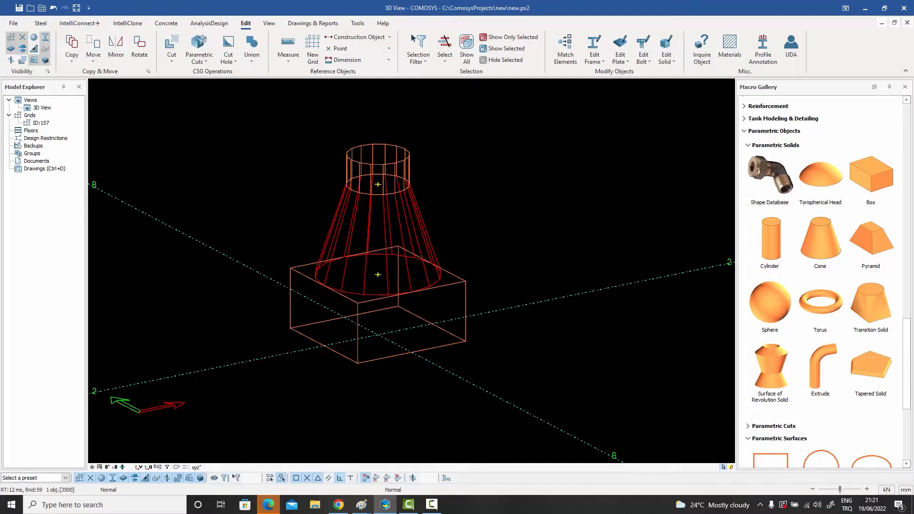
Step: Select the stacked box, cone and cylinder with both construction points, and open the Shape Database clear of the model
key("Escape")
middle_click_drag(466, 246, 451, 247)
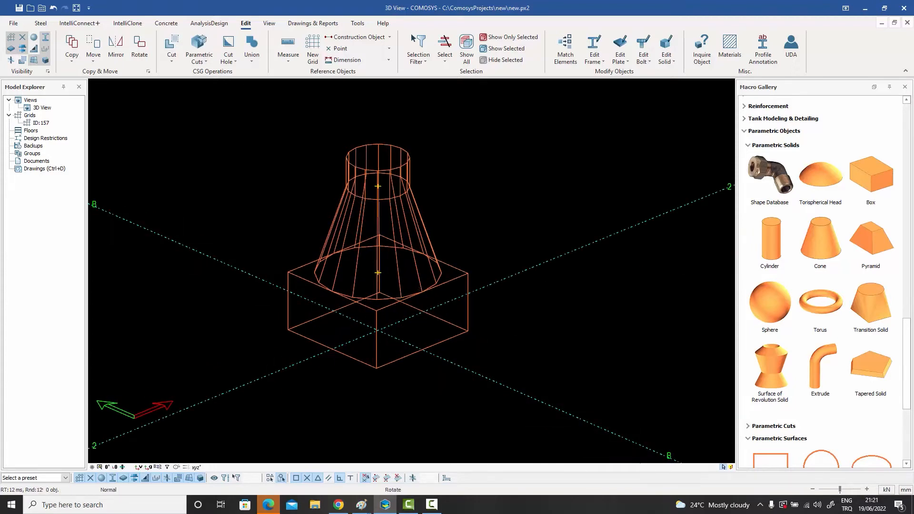
middle_click_drag(387, 174, 368, 171)
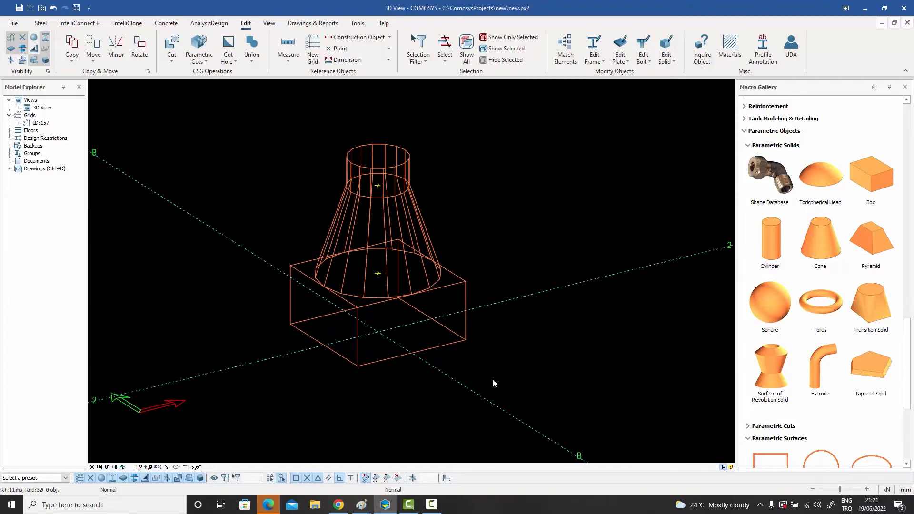
left_click_drag(493, 384, 253, 114)
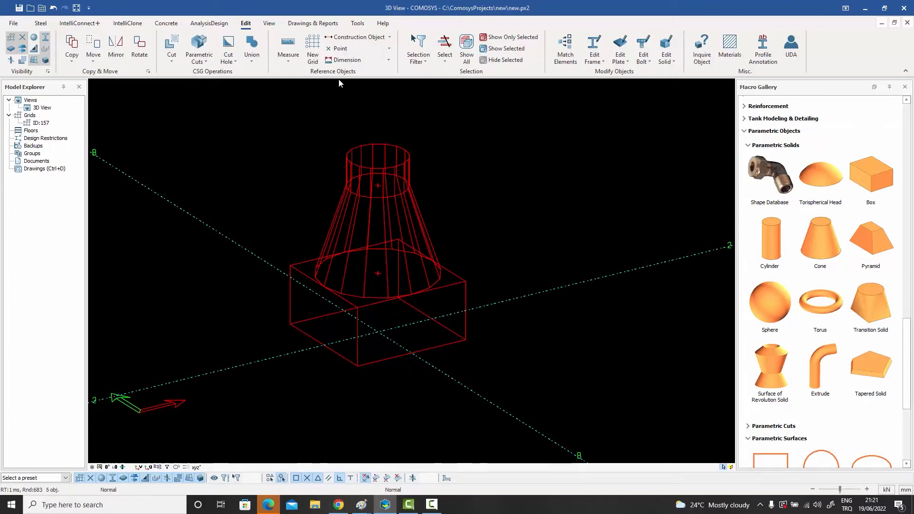
left_click(767, 185)
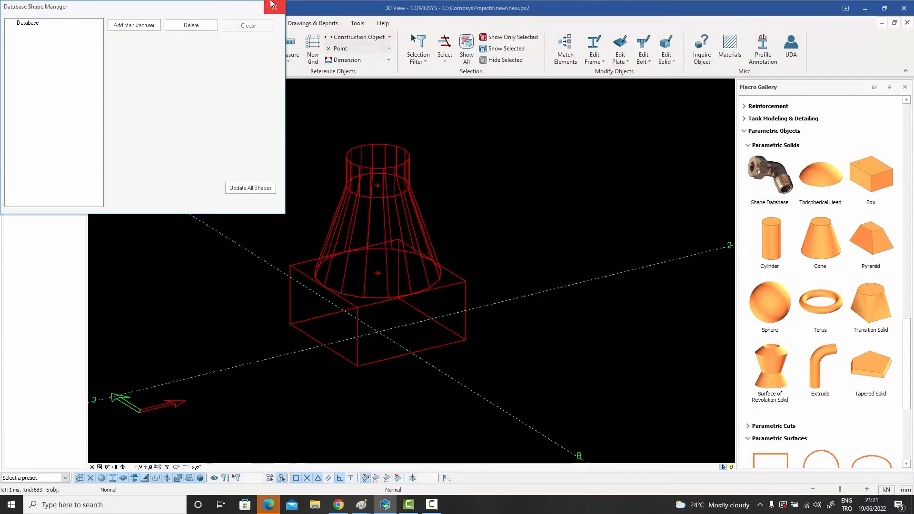
left_click_drag(191, 10, 640, 45)
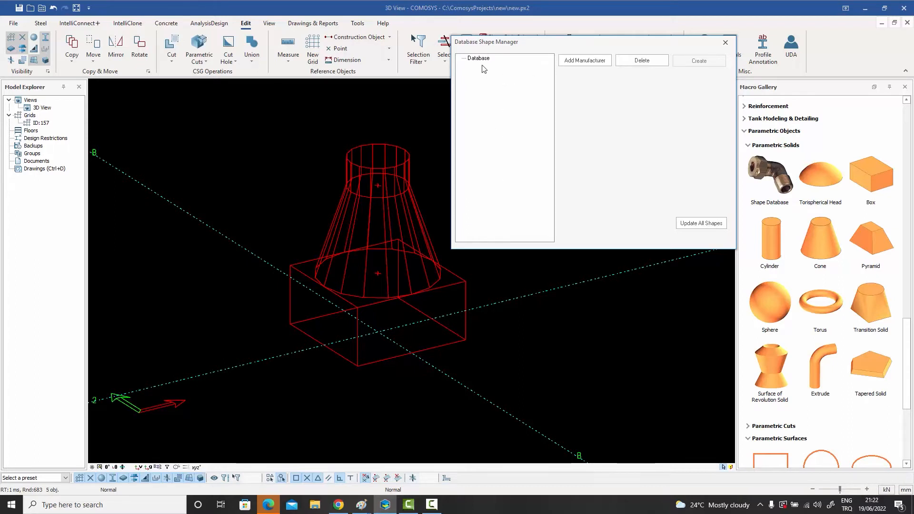
Step: Add a manufacturer named M to the shape database
left_click(588, 64)
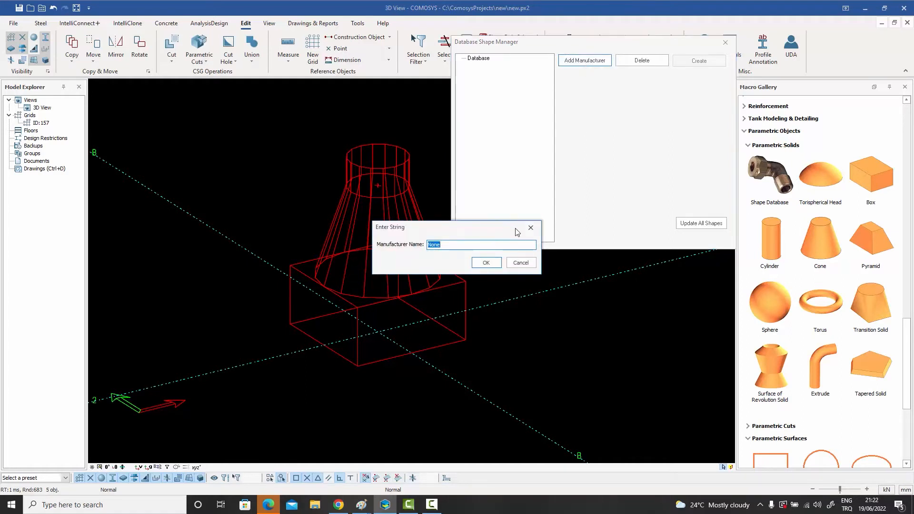
type("M")
left_click(486, 263)
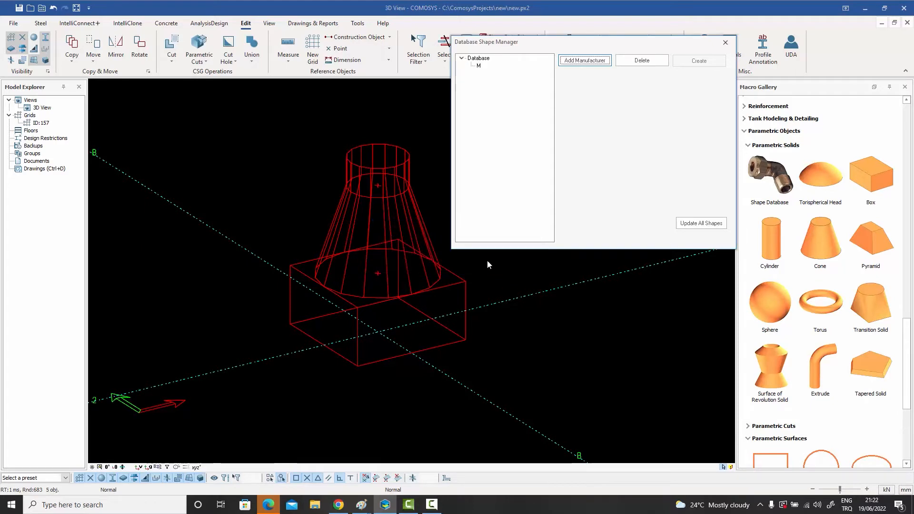
Step: Add a family named F under manufacturer M
left_click(479, 66)
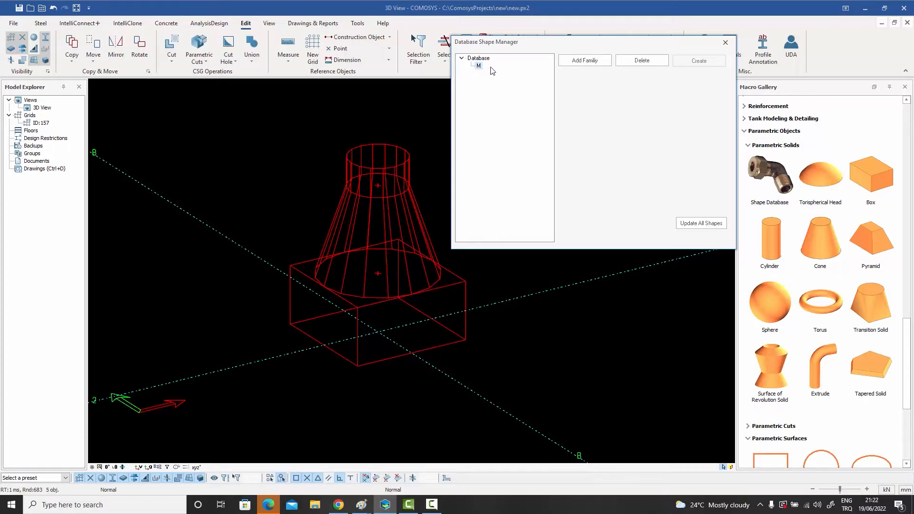
left_click(484, 60)
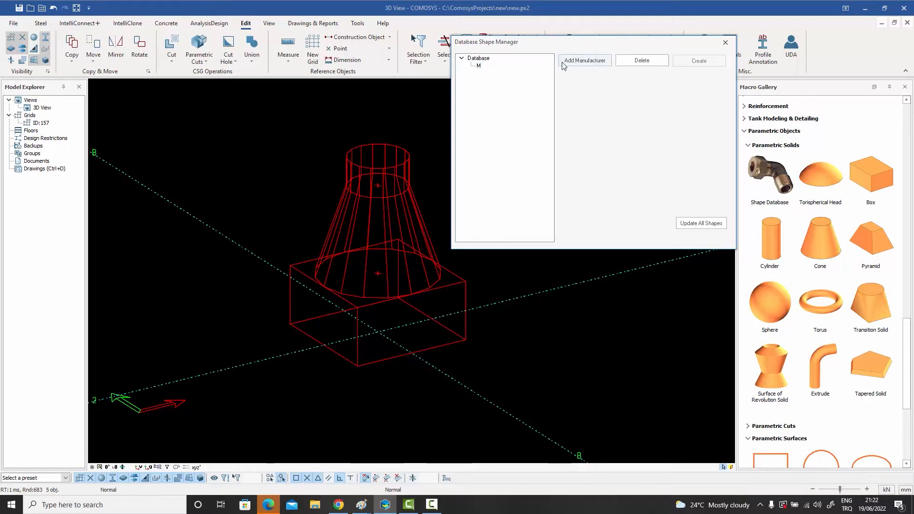
left_click(479, 67)
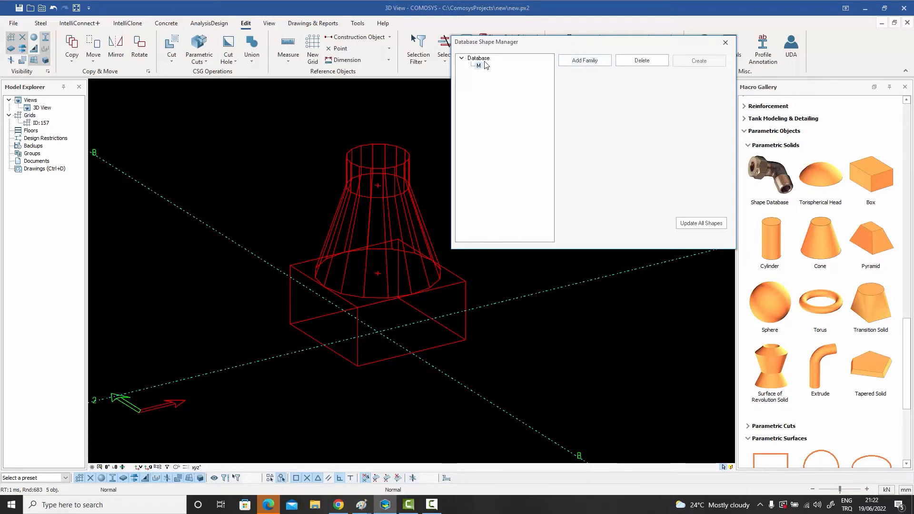
left_click(582, 62)
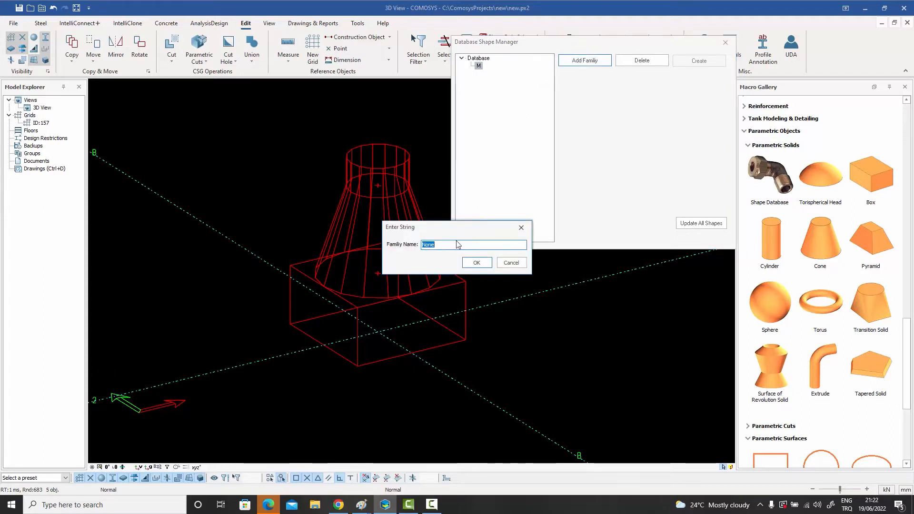
type("F")
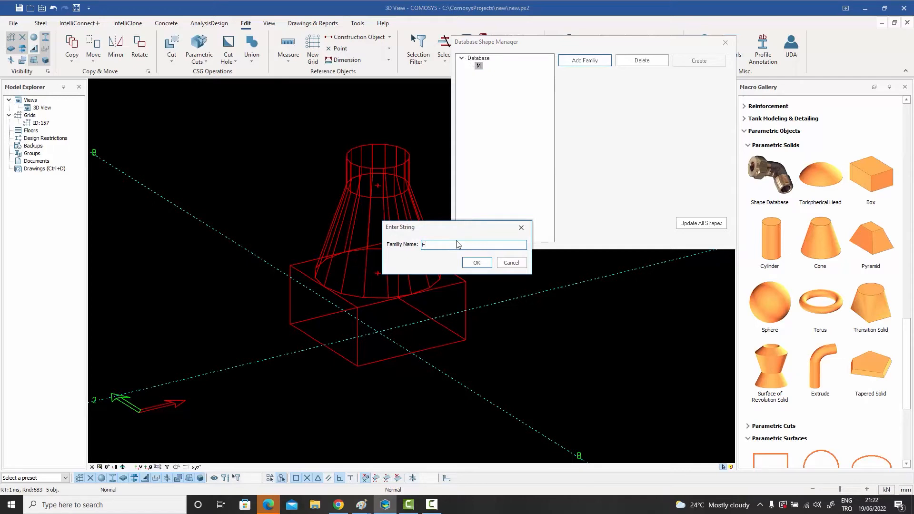
left_click(476, 264)
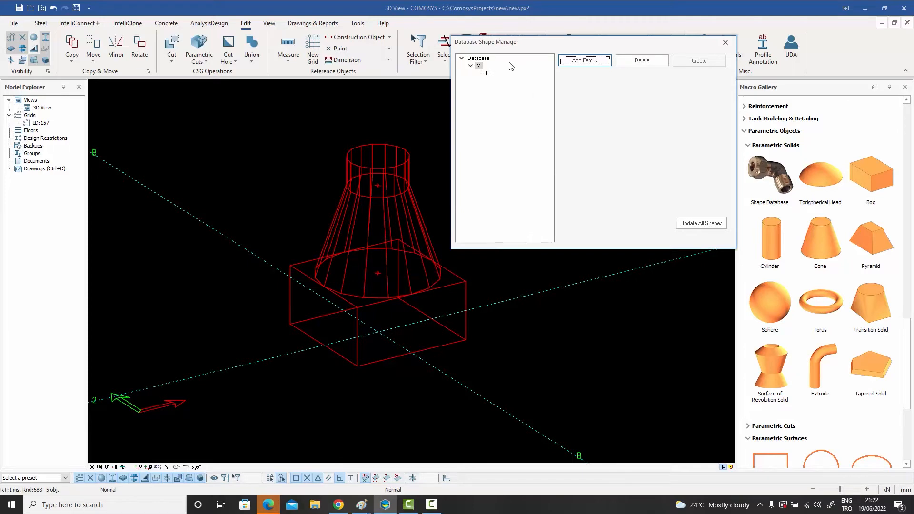
Step: Add the selected solids to family F as item Coupler 1, with its origin at the centre point of the box's top face
left_click(488, 74)
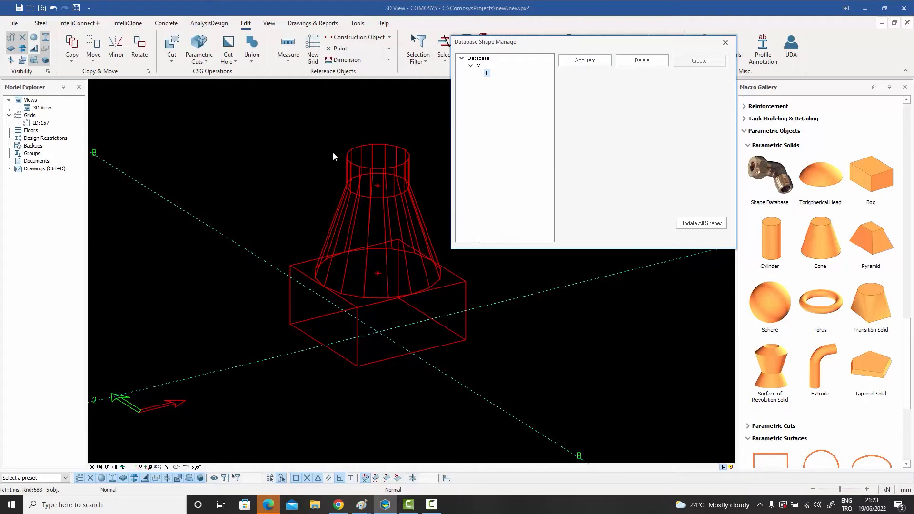
left_click(585, 61)
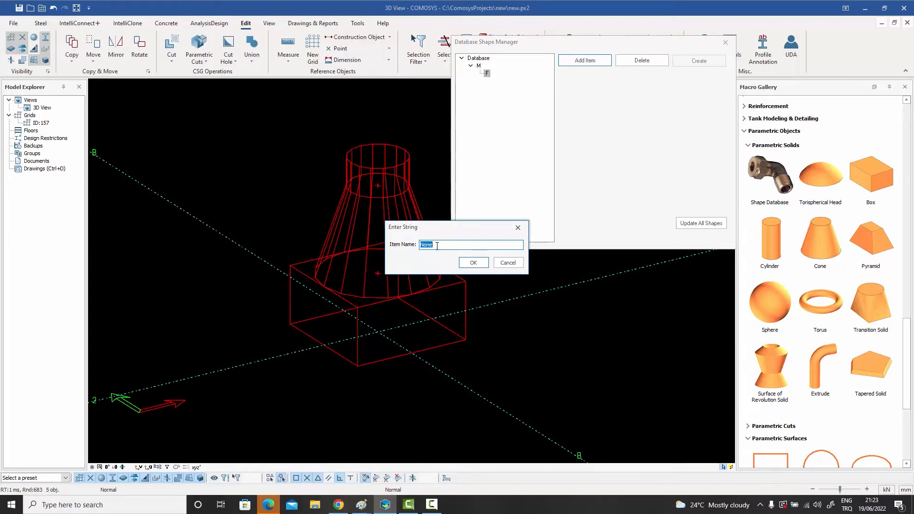
type("Coupler 1")
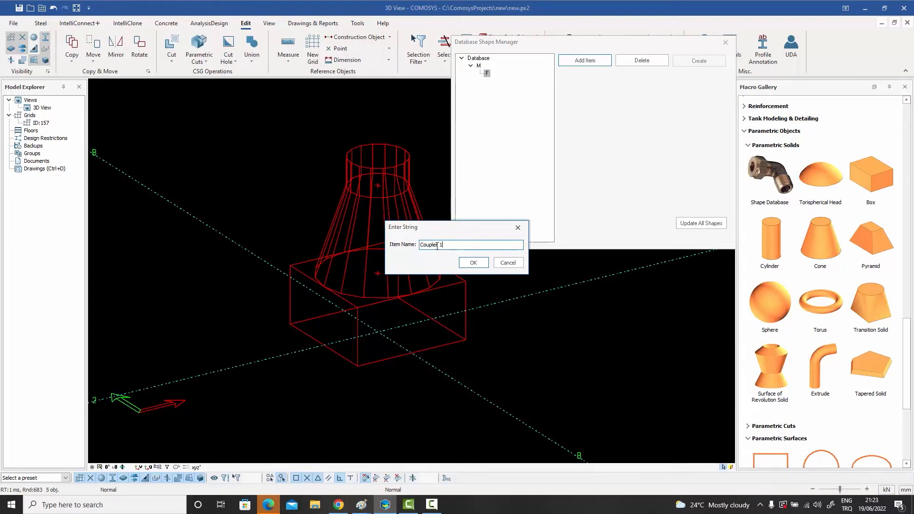
left_click(474, 263)
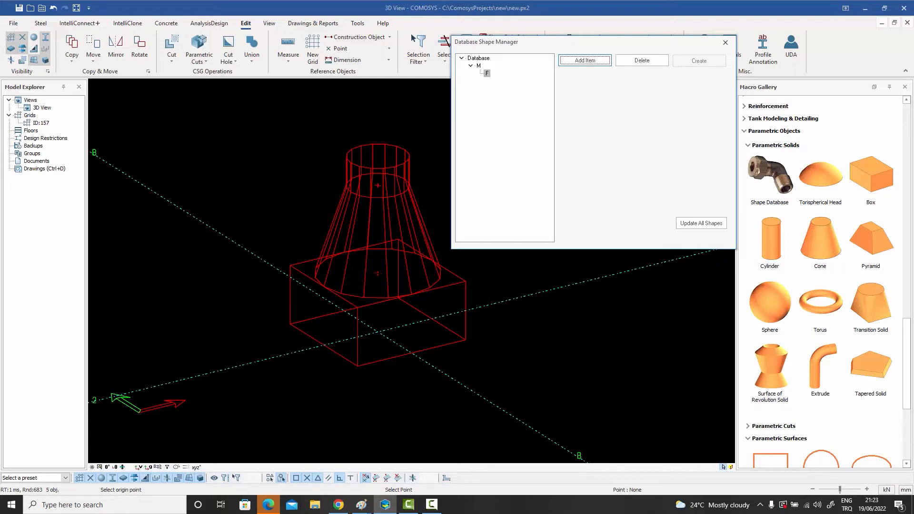
left_click(377, 273)
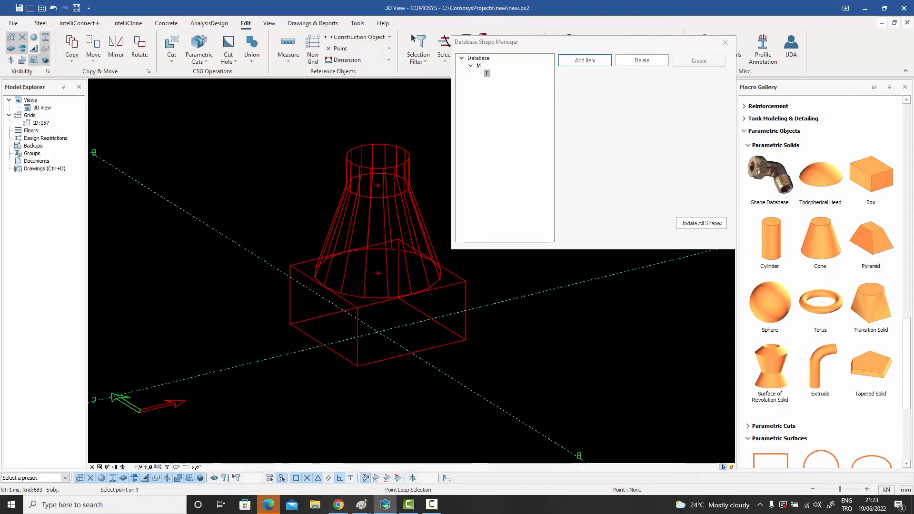
left_click(378, 273)
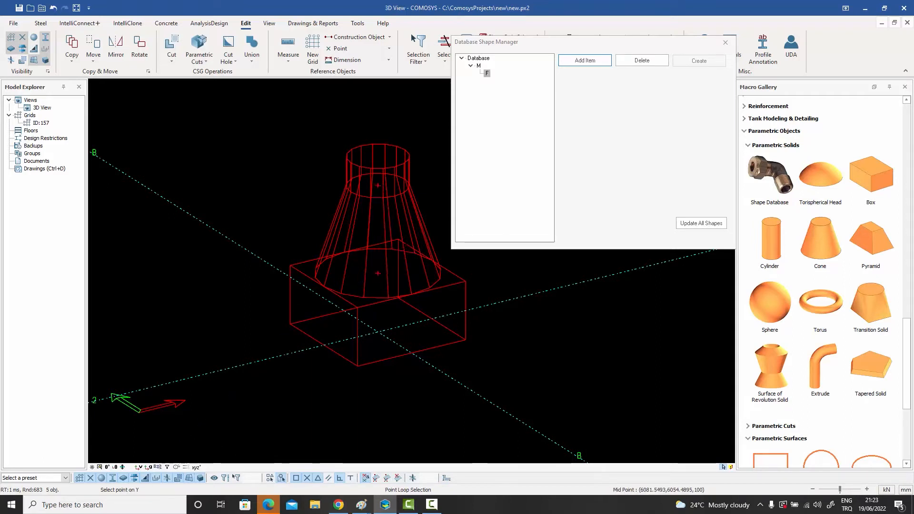
left_click(412, 294)
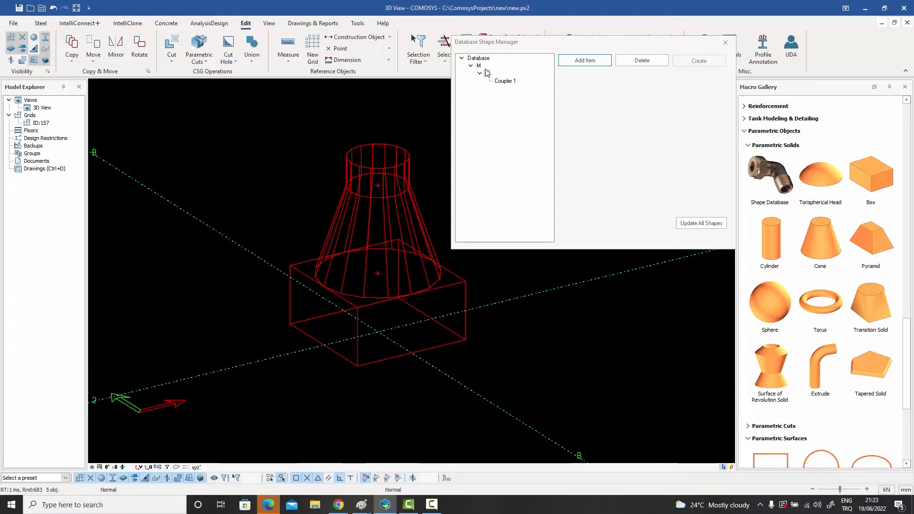
Step: Preview the Coupler 1 item, clear the model selection and close the Database Shape Manager
left_click(506, 82)
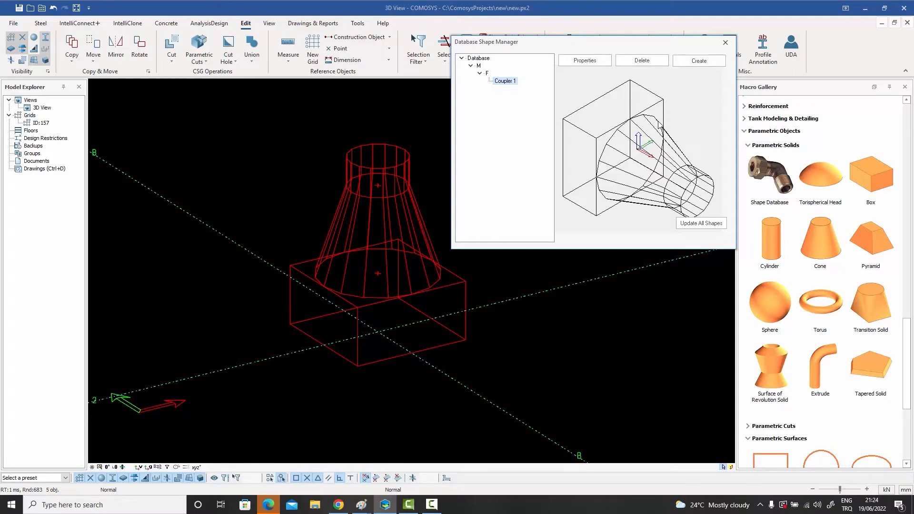
left_click(577, 351)
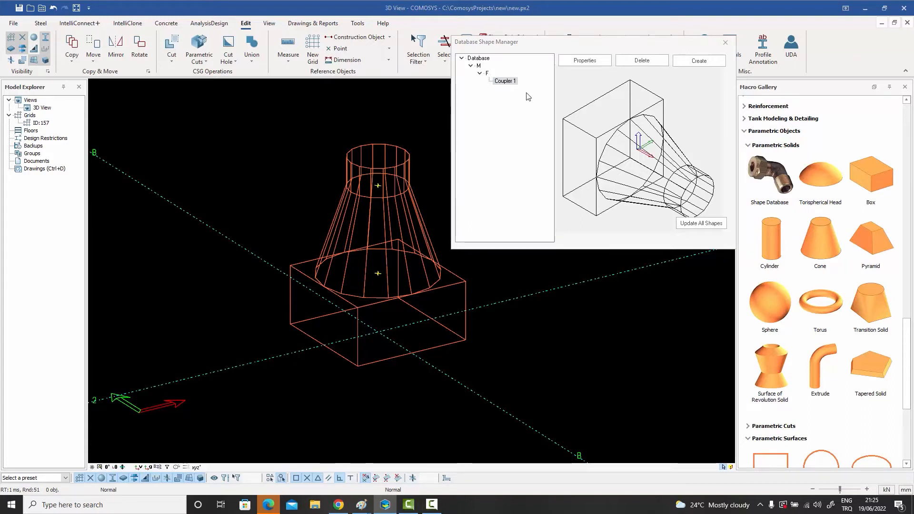
left_click(726, 45)
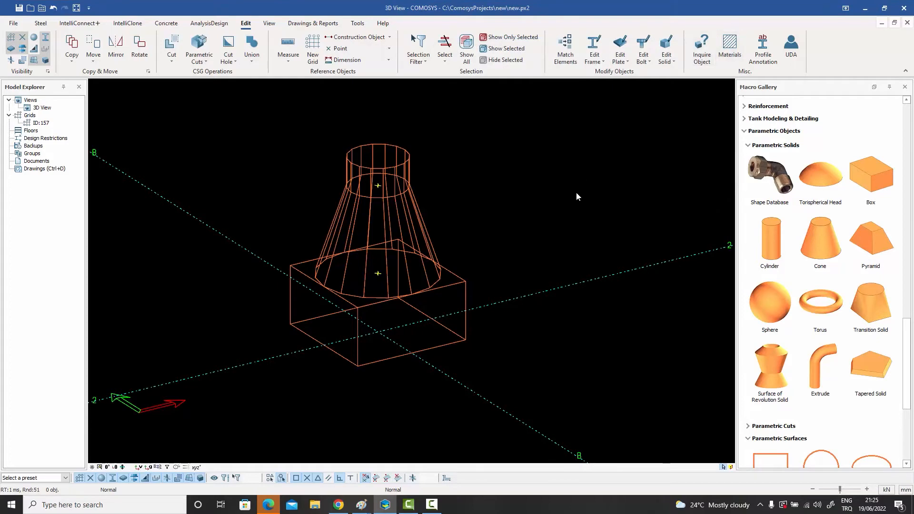
Step: Insert Coupler 1 from the shape database at grid intersection C-2, with its X axis towards C-1 and Y axis towards D-2
scroll(569, 205, "down", 5)
middle_click_drag(563, 210, 352, 268)
scroll(416, 269, "down", 2)
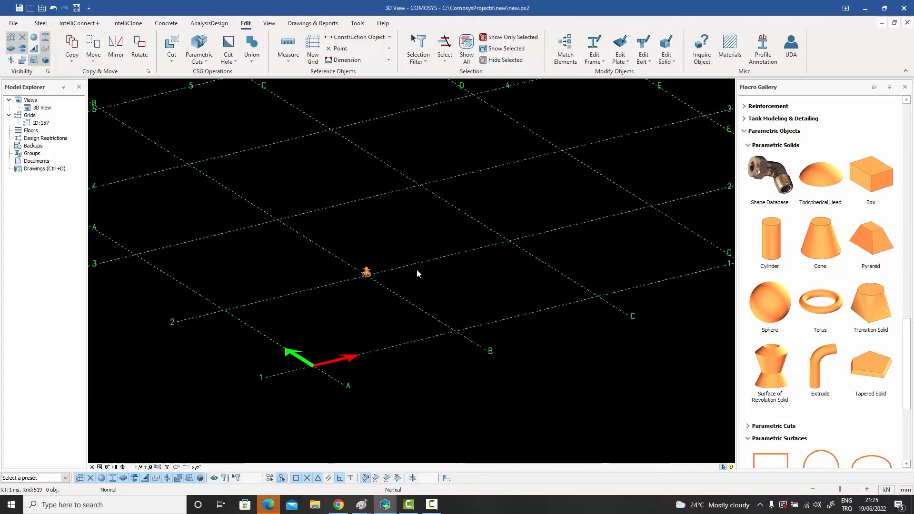
middle_click_drag(416, 270, 271, 310)
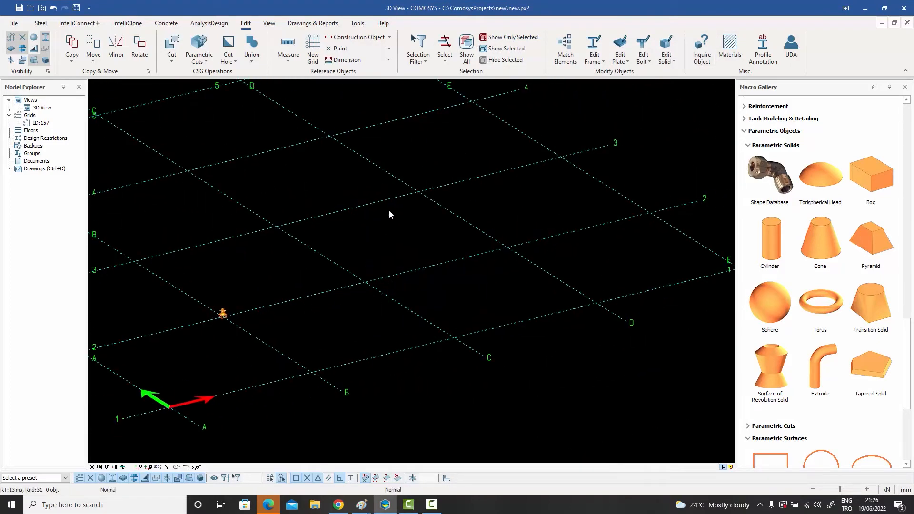
scroll(374, 285, "up", 2)
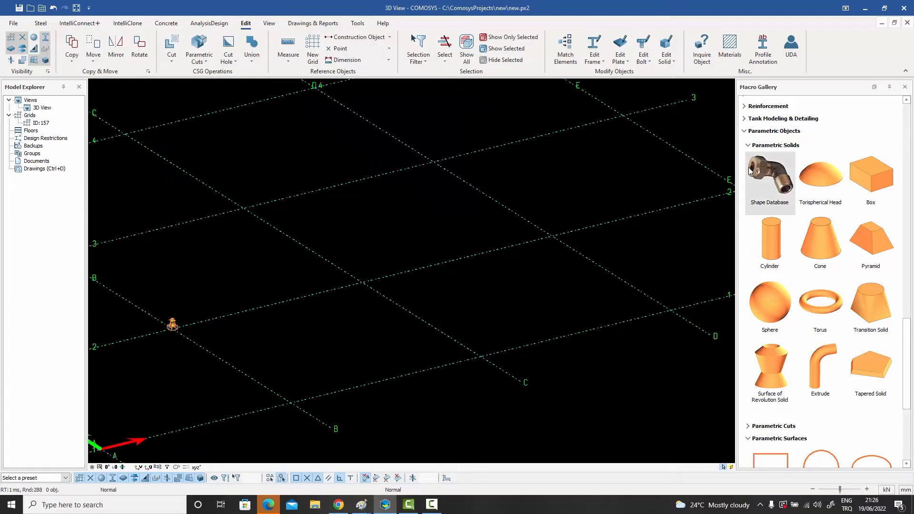
left_click(768, 177)
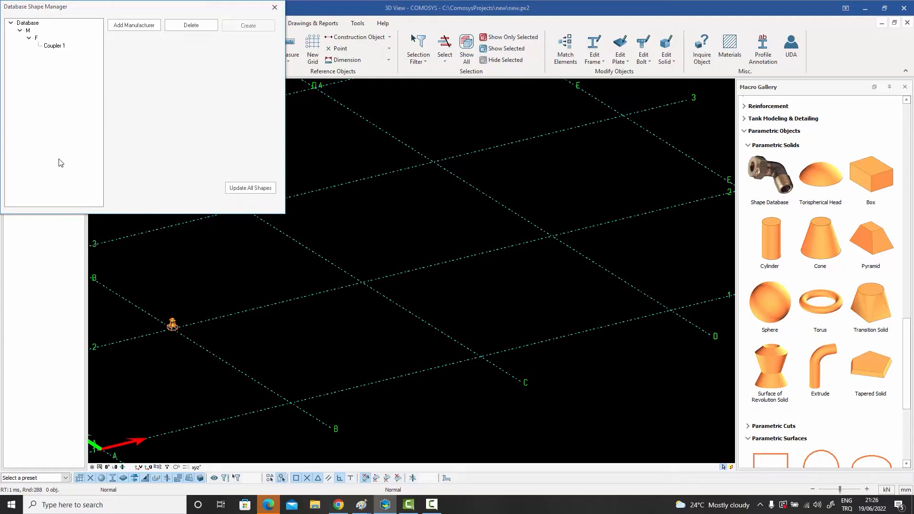
left_click(57, 48)
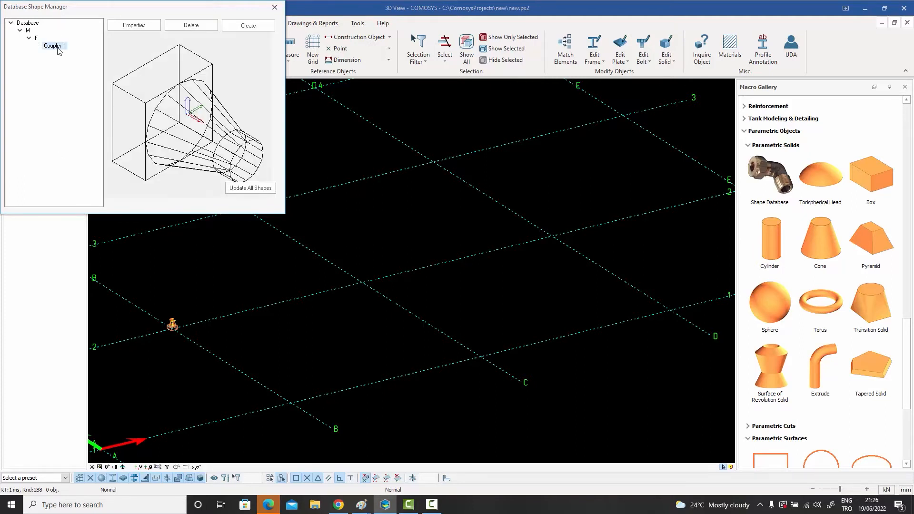
left_click(252, 27)
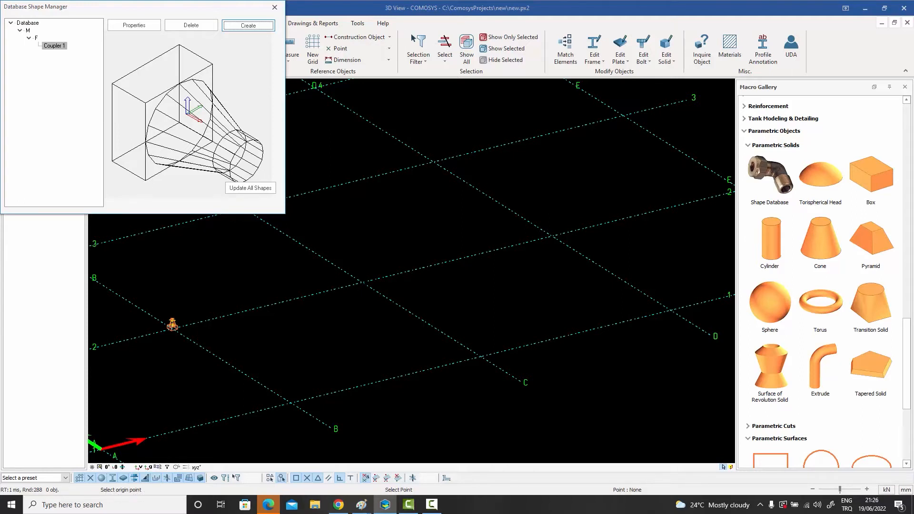
left_click(362, 282)
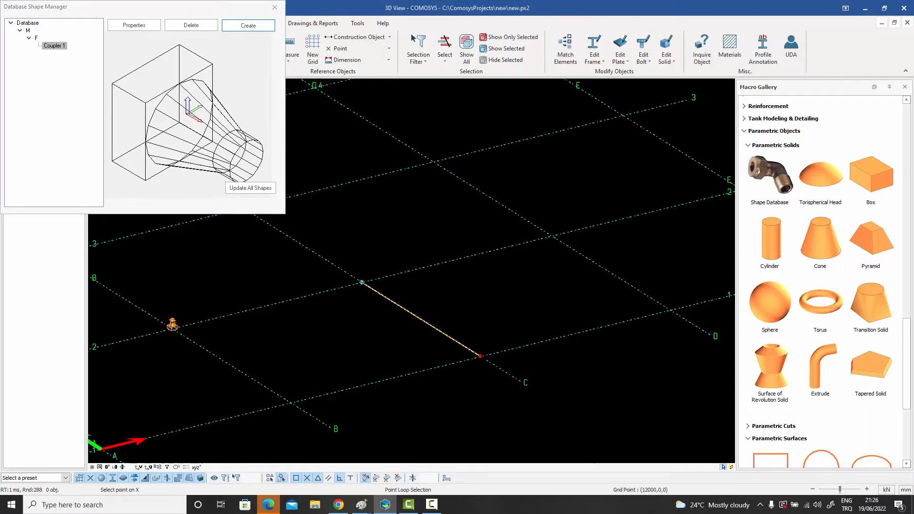
left_click(480, 355)
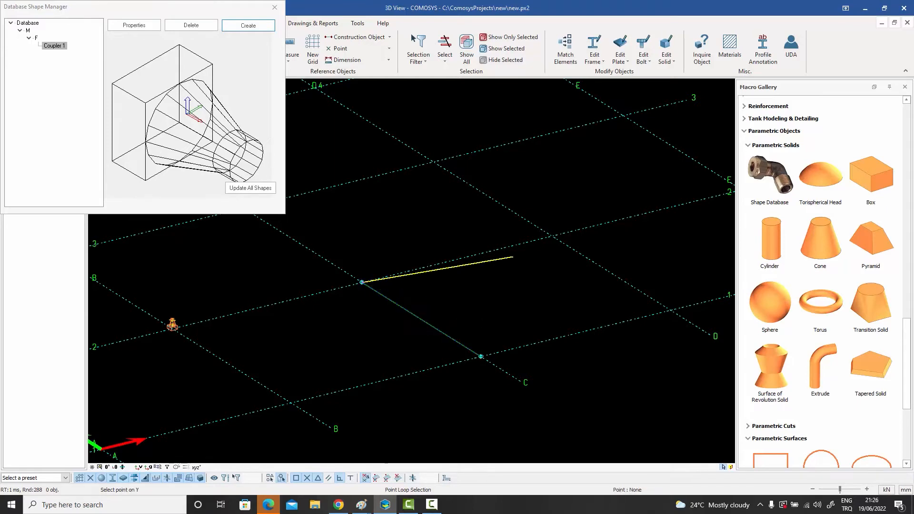
left_click(552, 237)
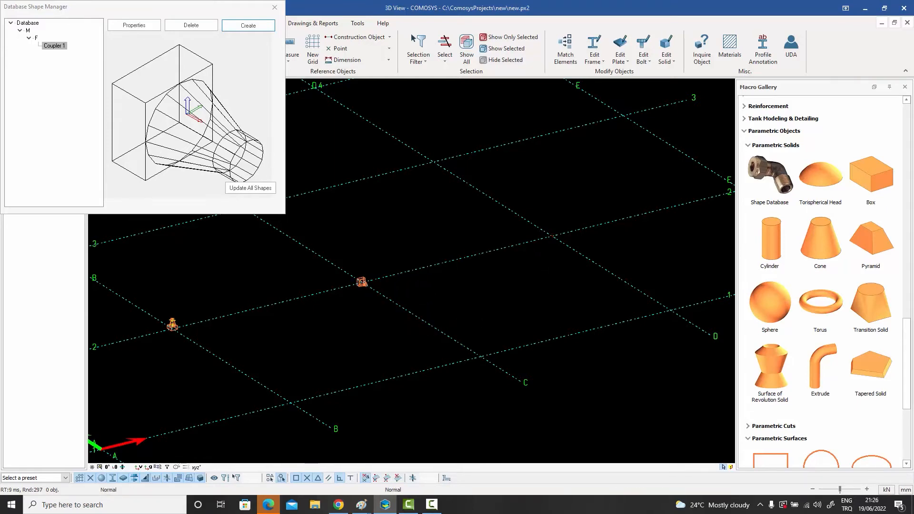
Step: Close the Database Shape Manager and end the shape insertion command
left_click(275, 7)
right_click(292, 122)
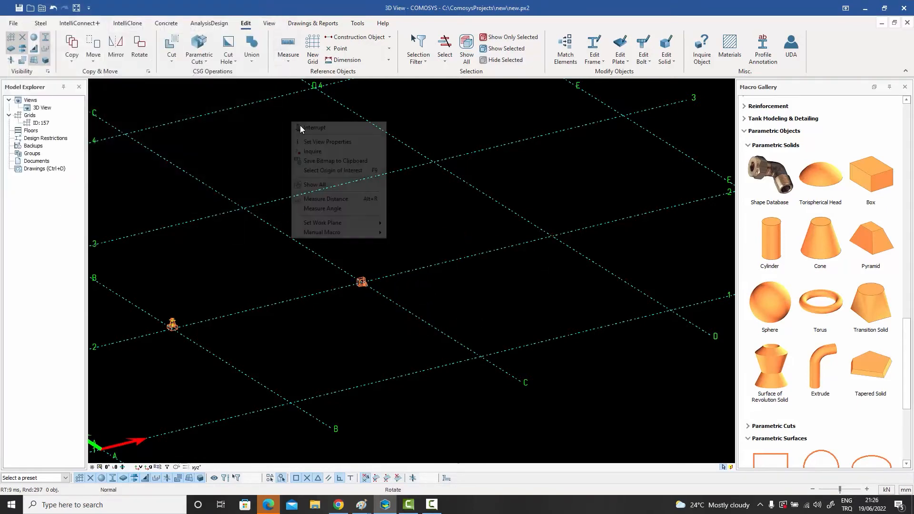
left_click(300, 125)
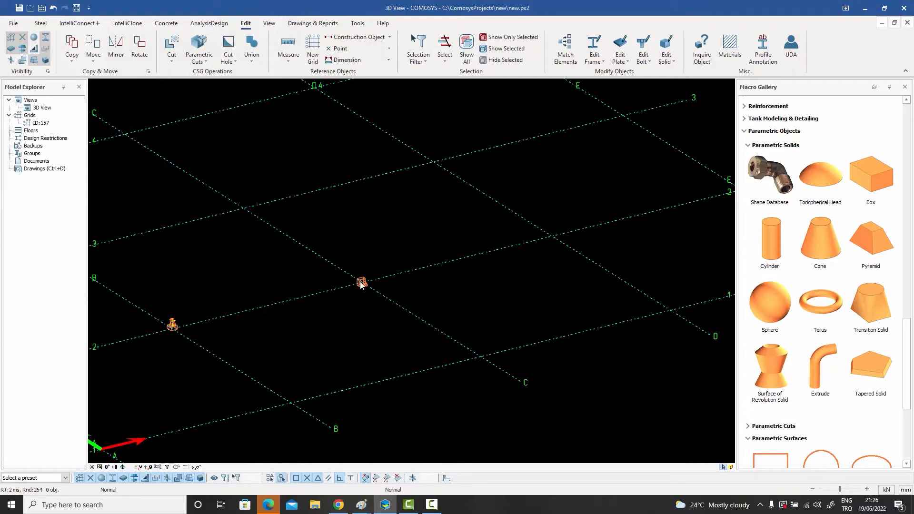
Step: Examine the inserted coupler at grid intersection C-2 up close and from several angles
scroll(361, 283, "up", 6)
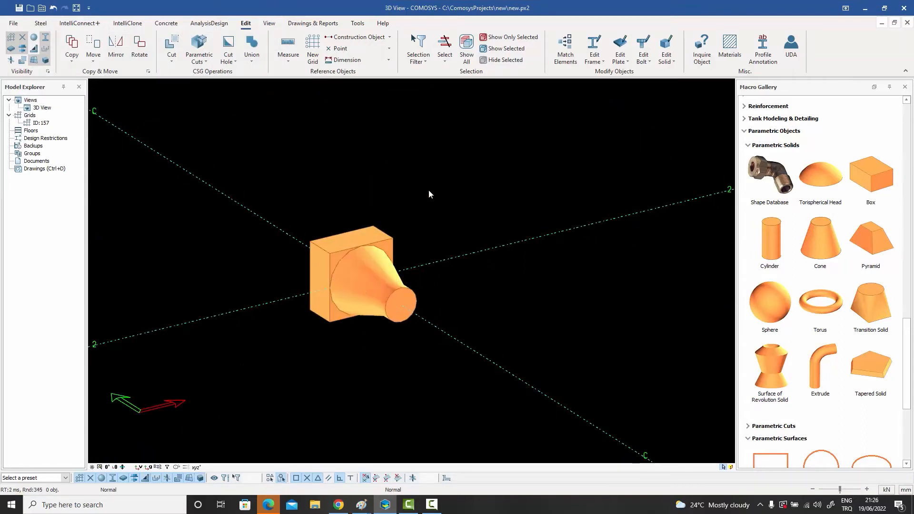
scroll(408, 246, "up", 3)
scroll(407, 246, "down", 3)
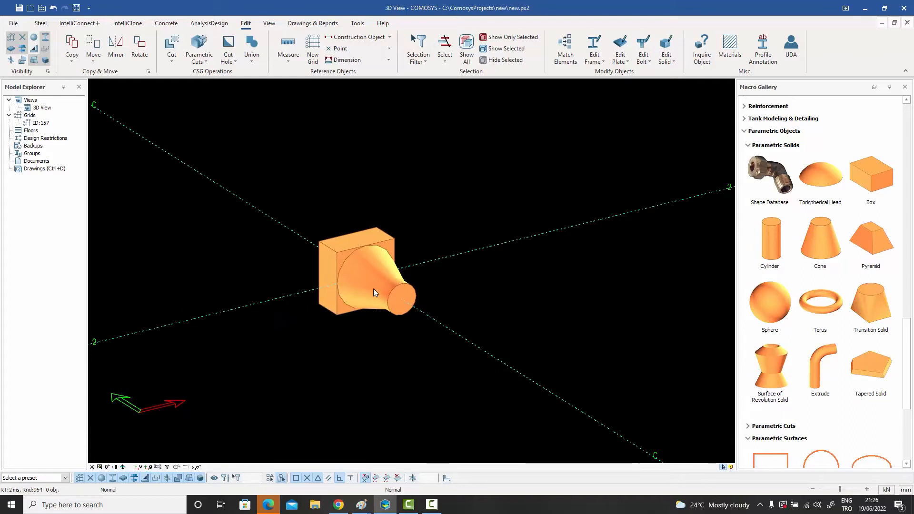
middle_click_drag(373, 289, 292, 212)
left_click(282, 210)
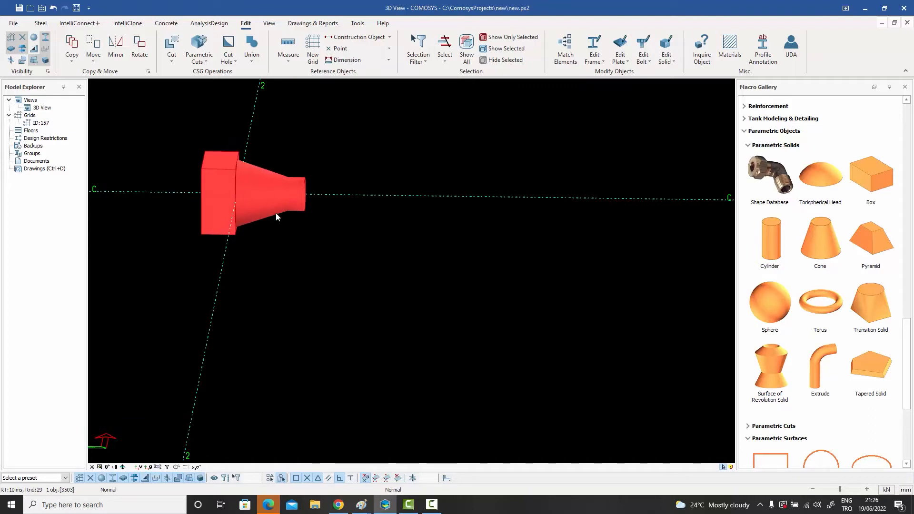
scroll(271, 220, "down", 3)
left_click(273, 242)
middle_click_drag(274, 246, 378, 233, "shift")
scroll(385, 234, "up", 5)
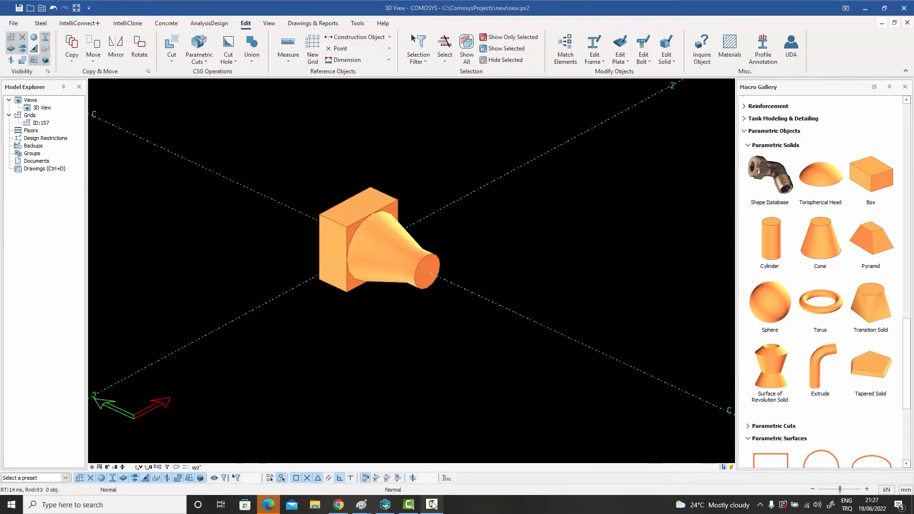
left_click(432, 504)
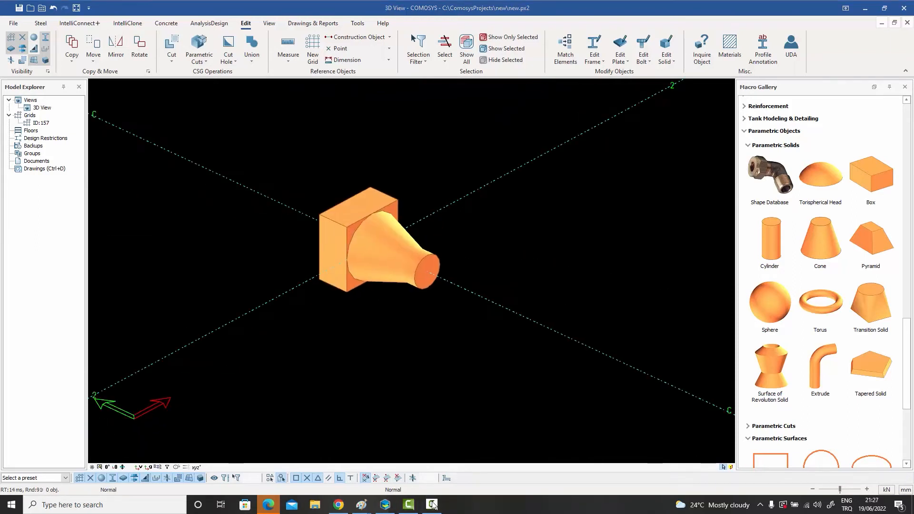
Step: Copy the inserted coupler by distance 5 times at 500 spacing in X along grid line 2, and clear the selection
left_click(382, 204)
right_click(382, 204)
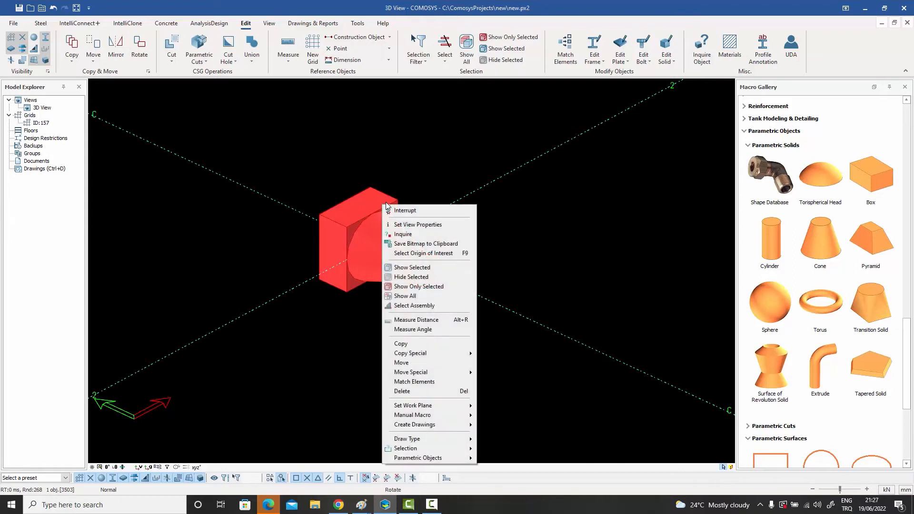
mouse_move(450, 355)
left_click(495, 353)
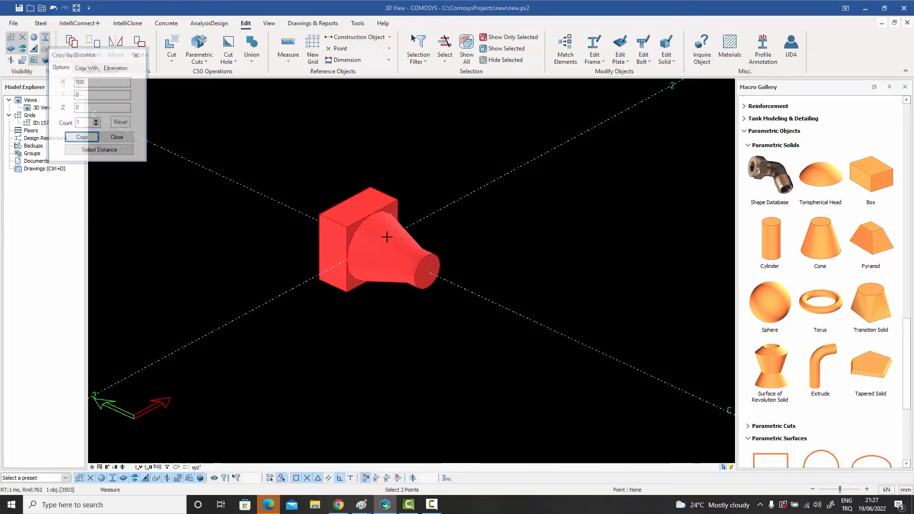
double_click(97, 121)
left_click(82, 137)
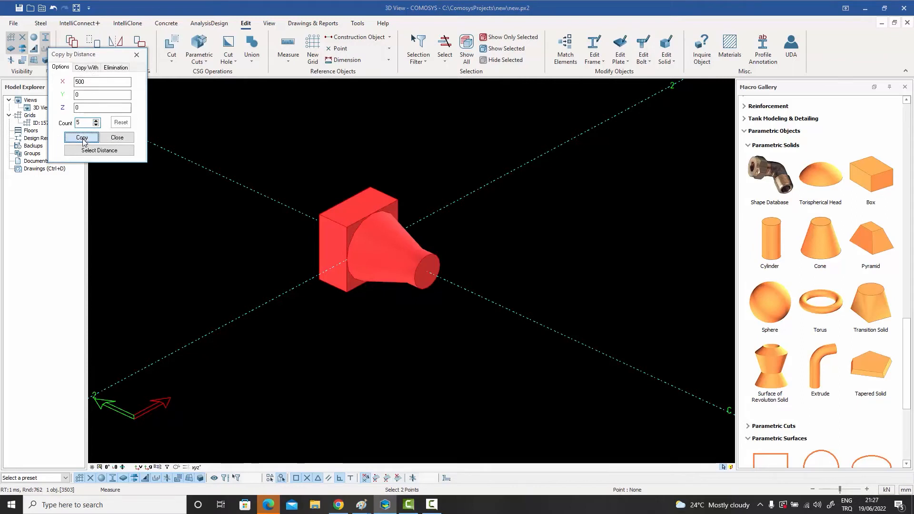
left_click(117, 137)
scroll(201, 203, "down", 3)
middle_click_drag(265, 119, 251, 189)
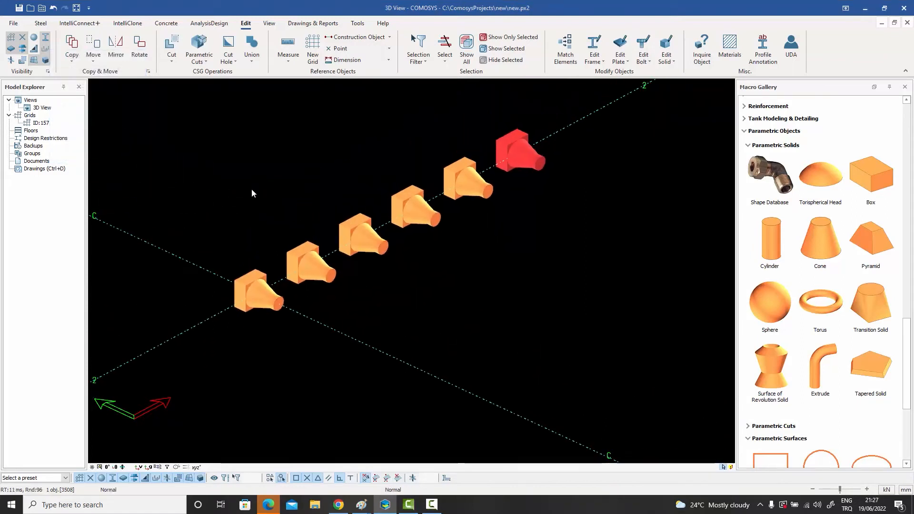
key("Escape")
Step: Open the properties of the fourth coupler in the row and review its Data and Geometry settings
scroll(395, 231, "up", 1)
scroll(396, 231, "down", 2)
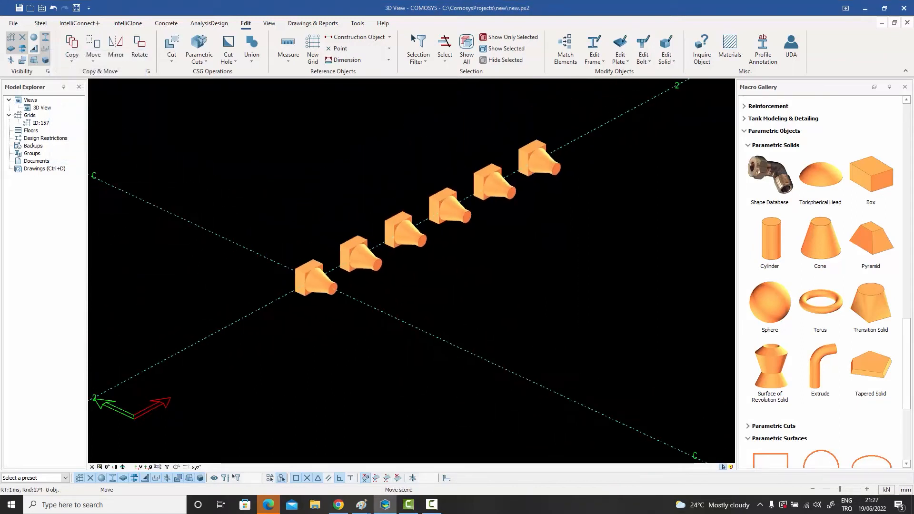
scroll(433, 228, "down", 1)
scroll(430, 227, "up", 1)
double_click(441, 187)
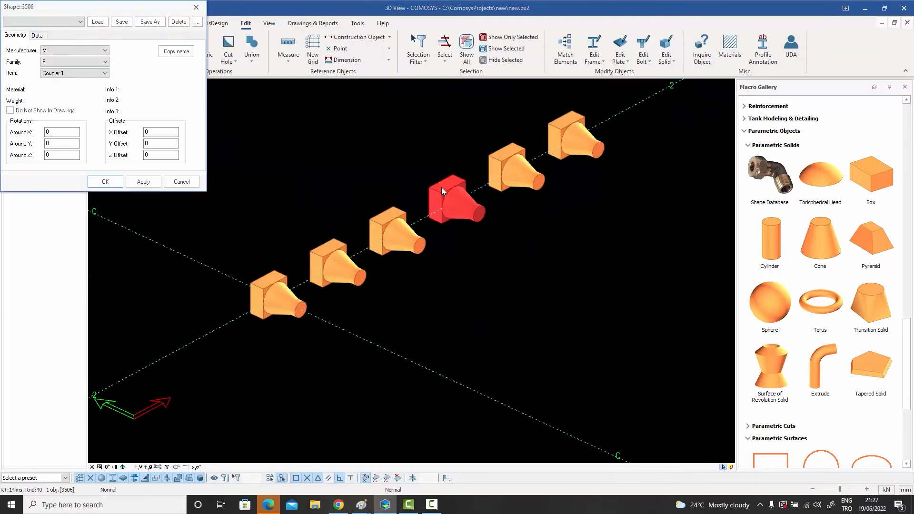
left_click_drag(117, 7, 197, 13)
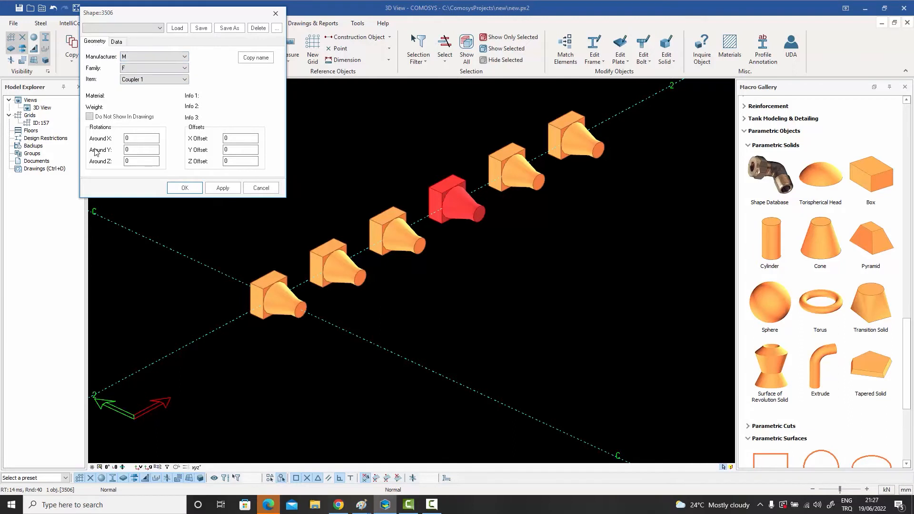
left_click(117, 43)
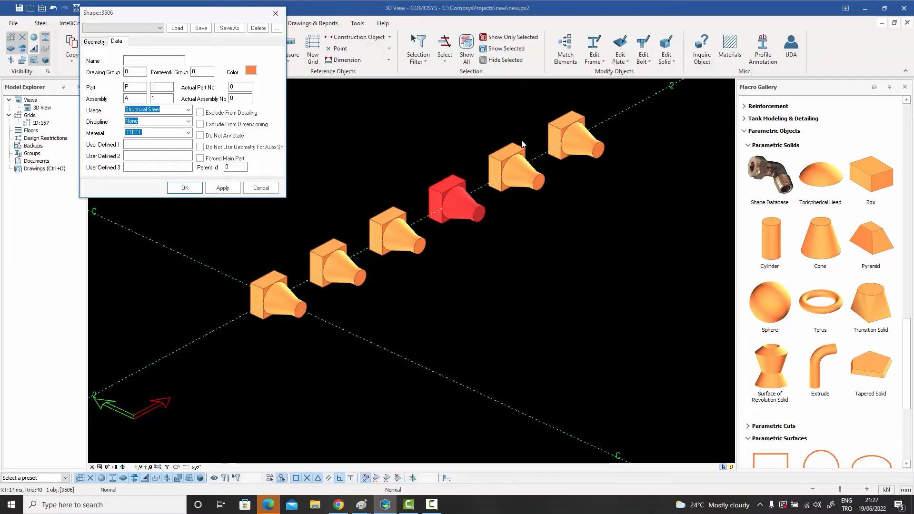
left_click(153, 60)
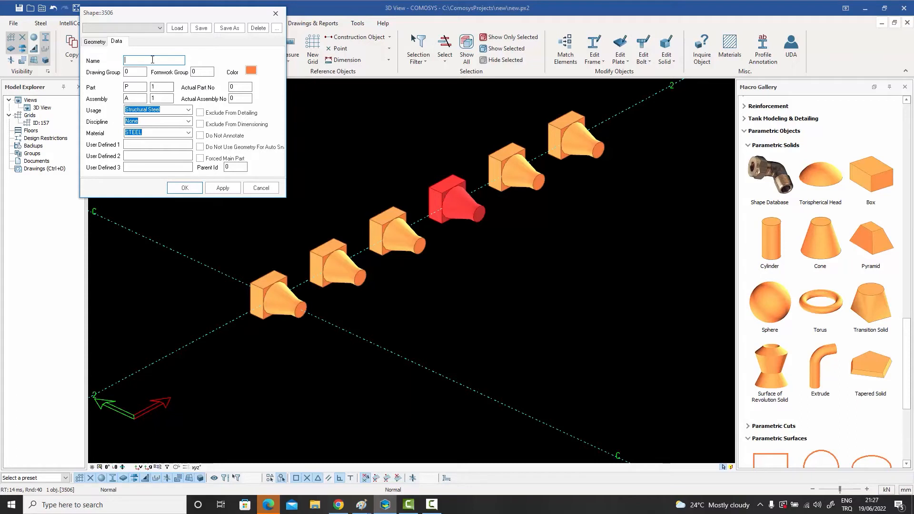
left_click(143, 144)
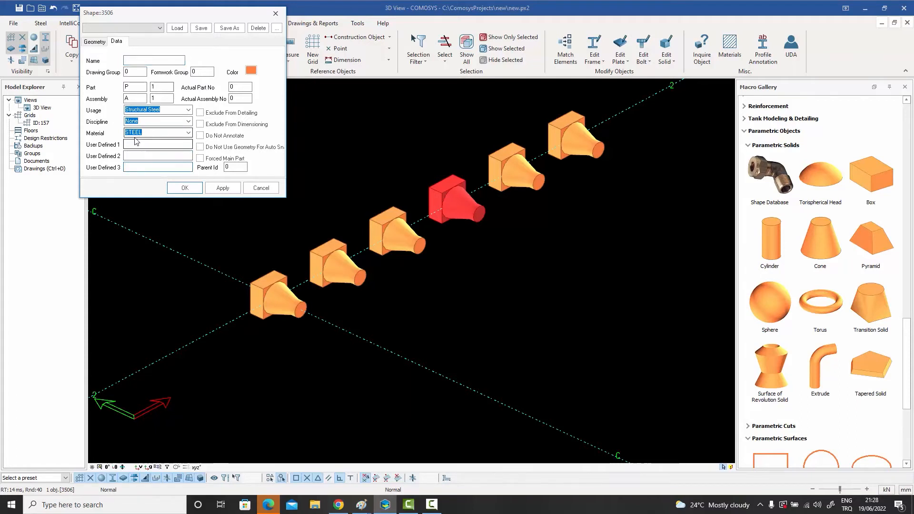
left_click(189, 122)
left_click(188, 122)
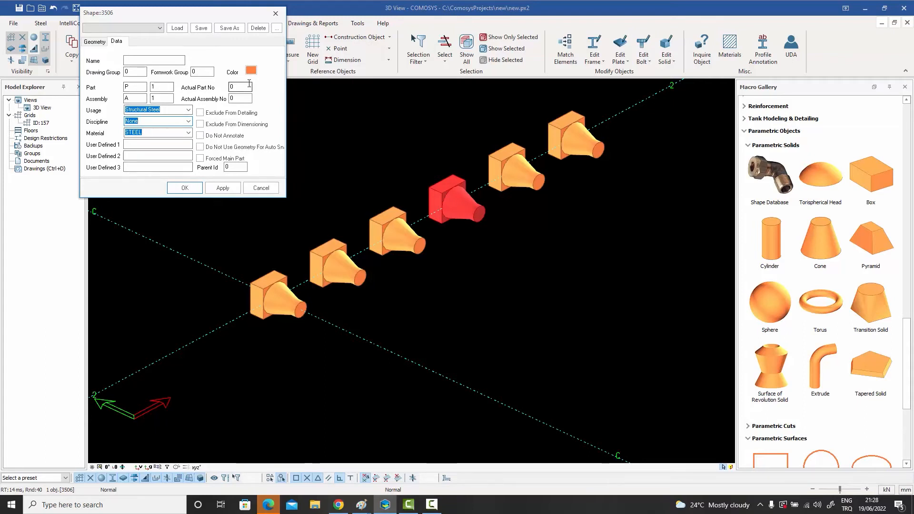
left_click(94, 41)
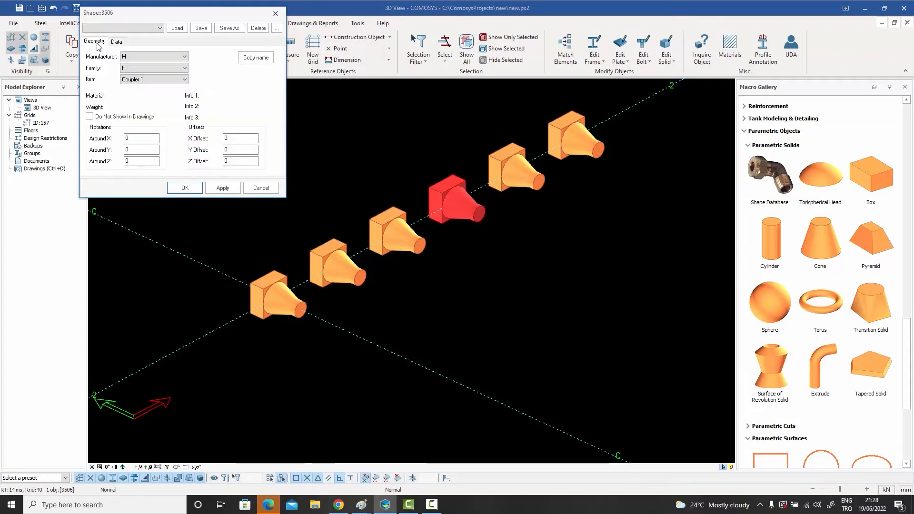
Step: Set the fourth coupler's rotation around Y to 90 and adjust its rotation around Z, applying both changes
left_click(135, 138)
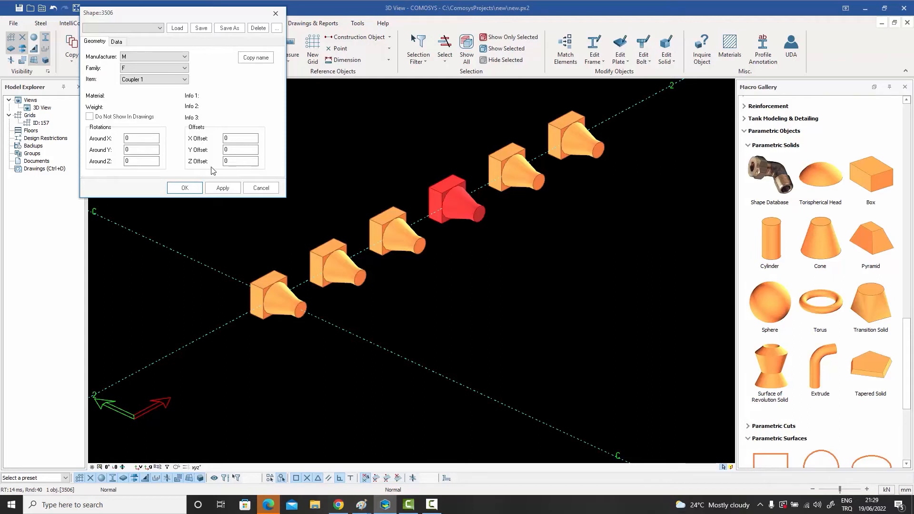
left_click_drag(142, 149, 109, 149)
type("90")
left_click(220, 188)
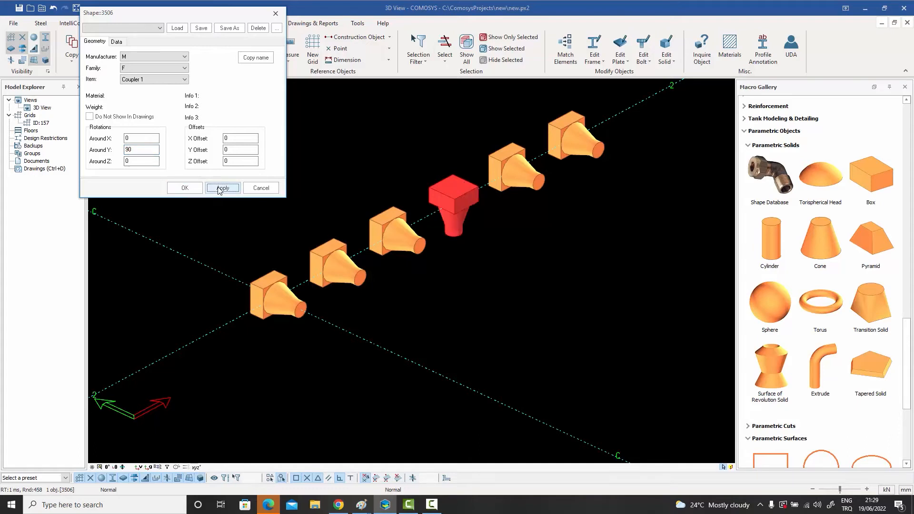
left_click_drag(157, 161, 98, 162)
left_click(224, 188)
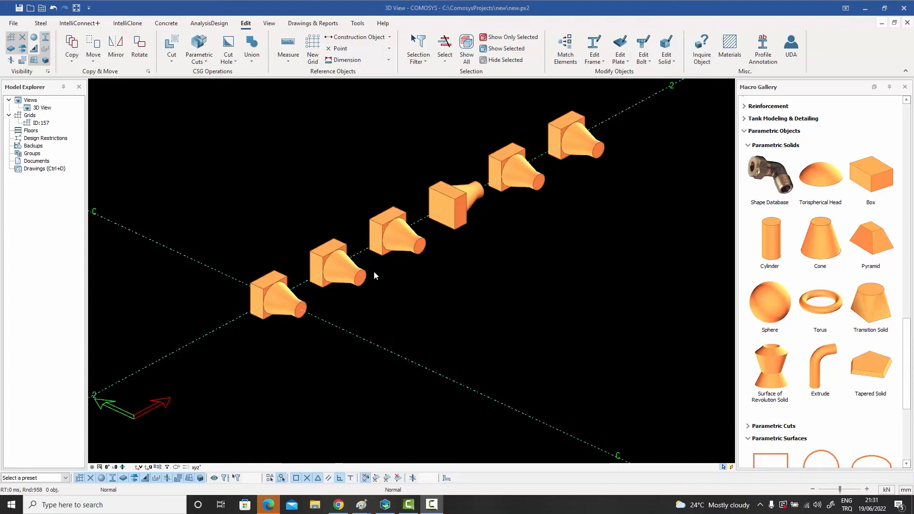
Step: Show the original solids at grid intersection B-2 as wireframe and set the box's length and width to 250 each
scroll(375, 272, "down", 5)
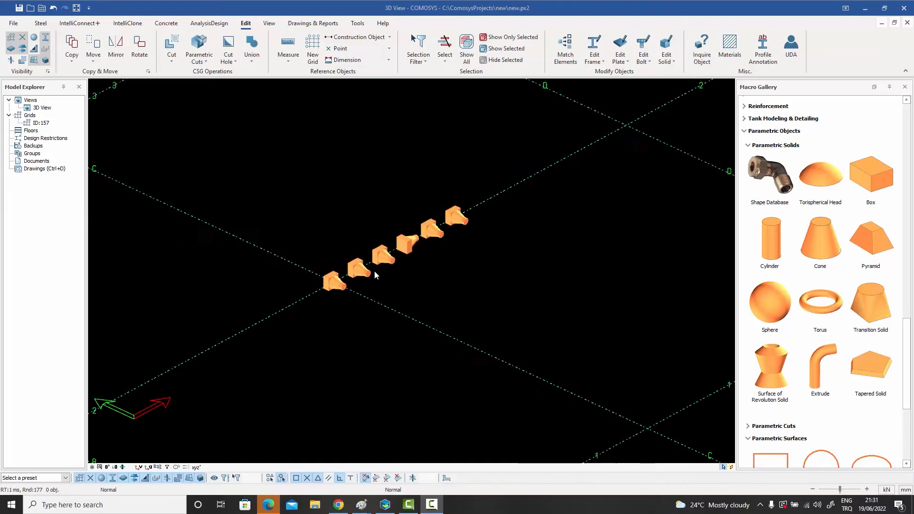
scroll(301, 312, "up", 6)
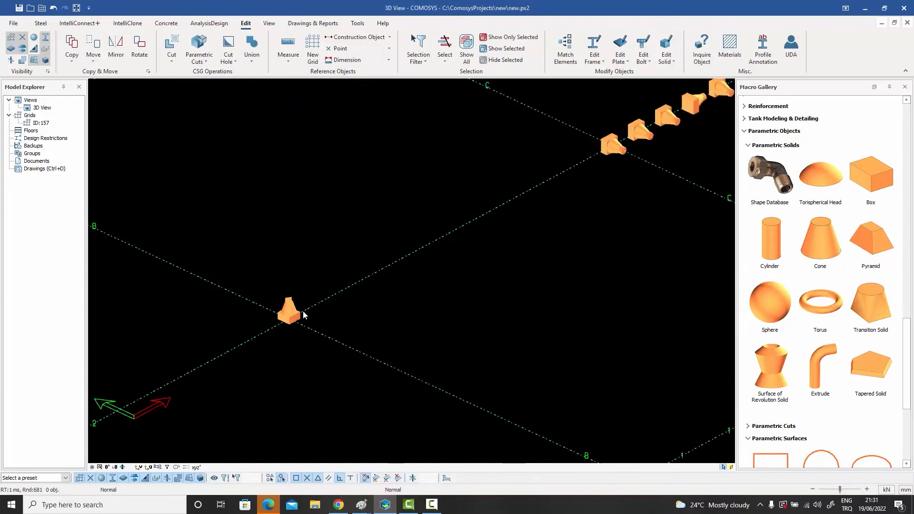
scroll(300, 311, "up", 4)
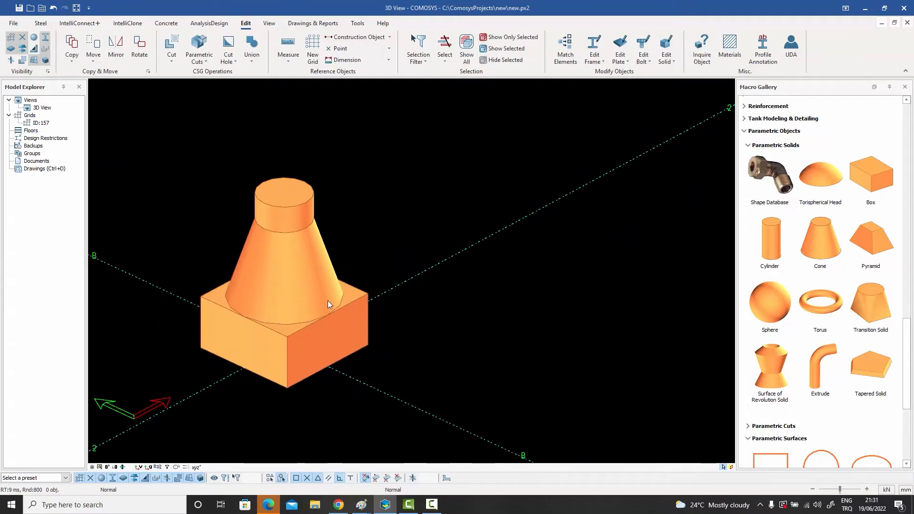
key("ctrl+1")
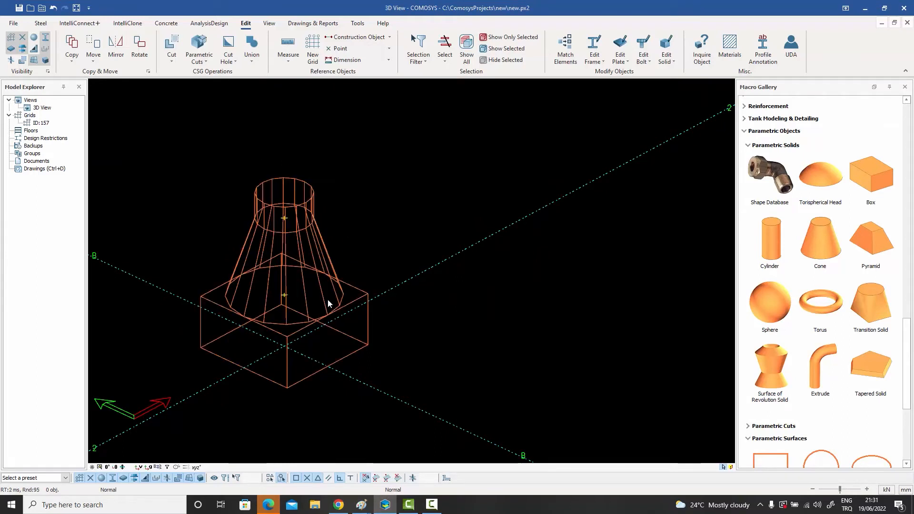
double_click(358, 299)
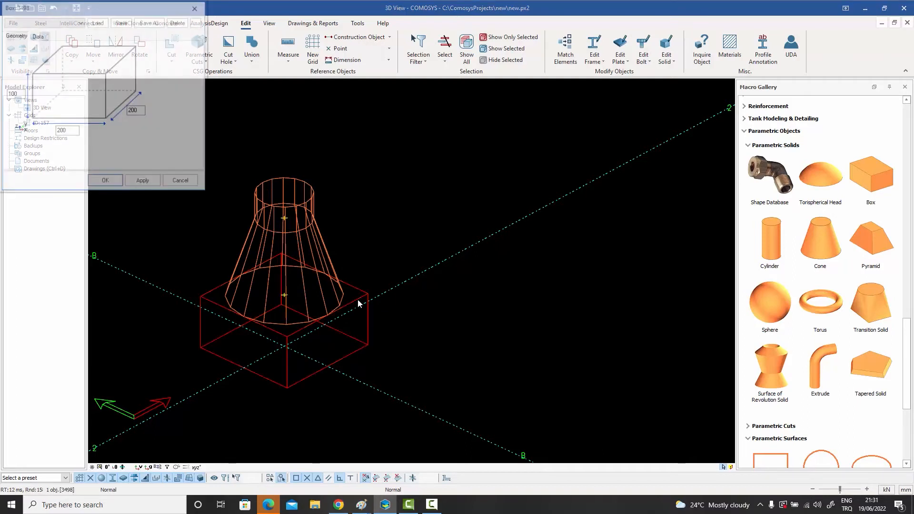
double_click(135, 110)
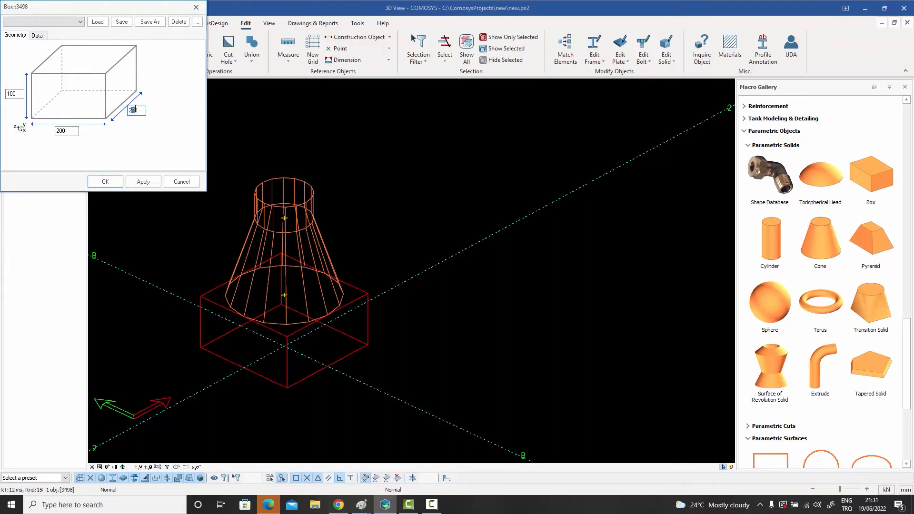
type("250")
double_click(64, 130)
type("250")
left_click(106, 182)
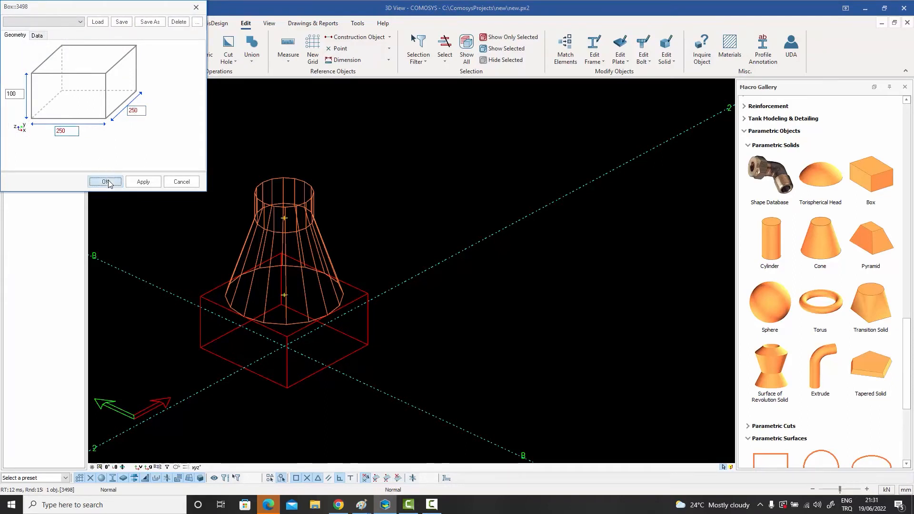
key("Escape")
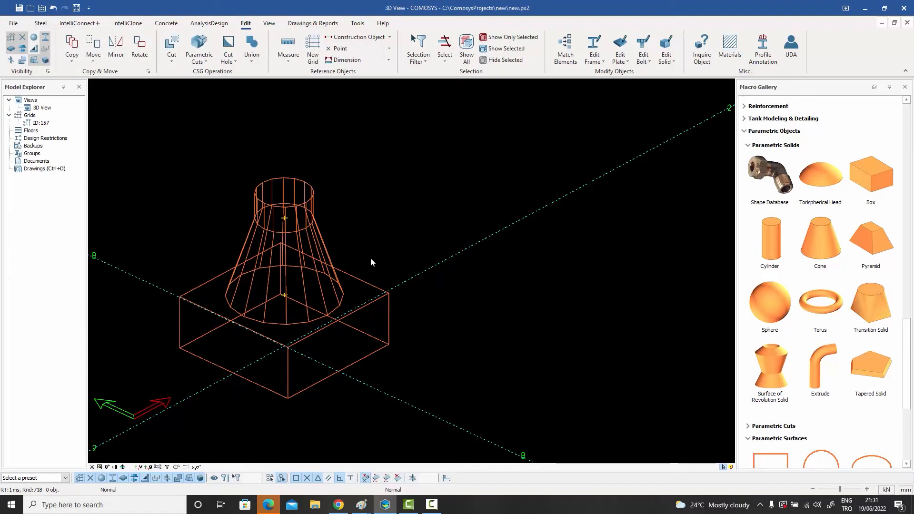
Step: Set the height of the cylinder on top of the cone to 120
double_click(312, 196)
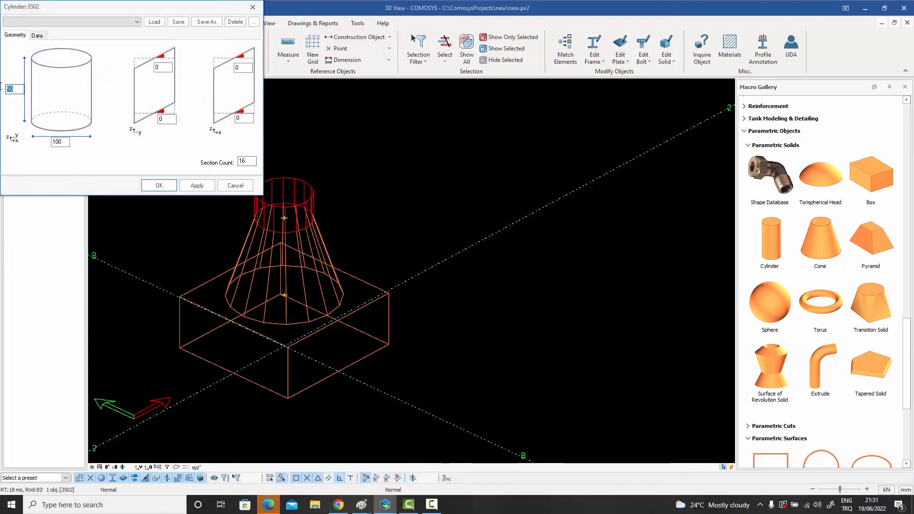
type("120")
left_click(159, 185)
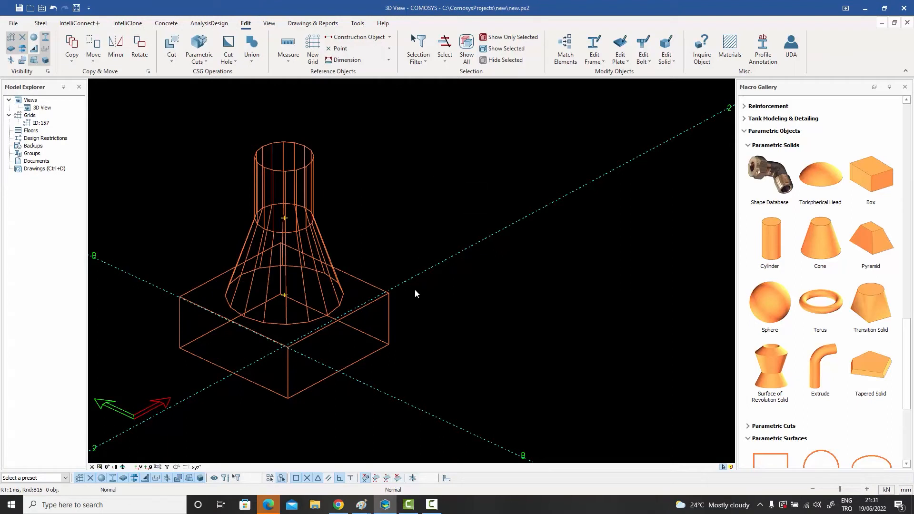
Step: Select all the resized solids at grid intersection B-2 and open the geometry-change options of Coupler 1 in the shape database
left_click_drag(420, 425, 153, 126)
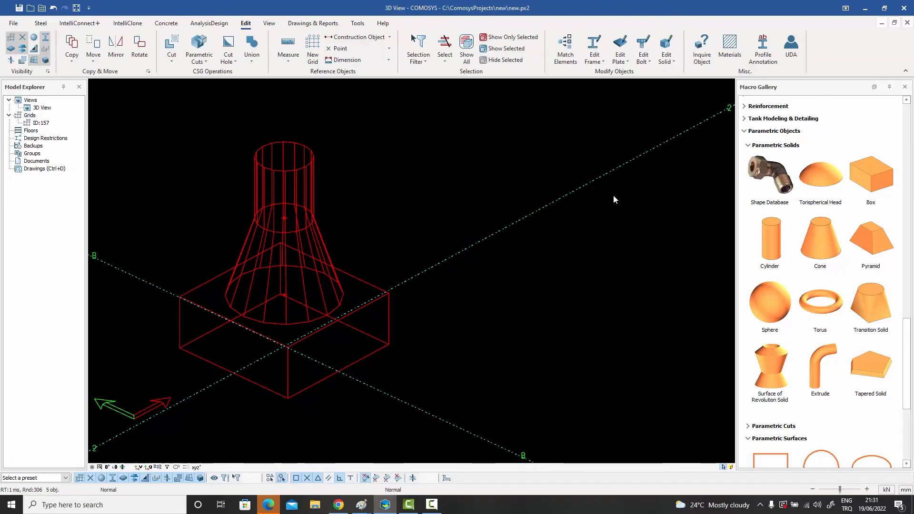
left_click(779, 181)
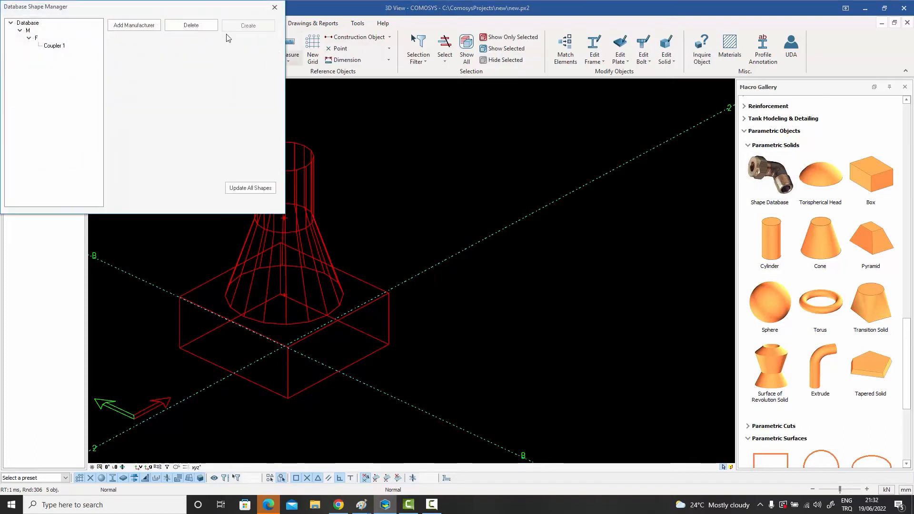
left_click_drag(167, 10, 613, 54)
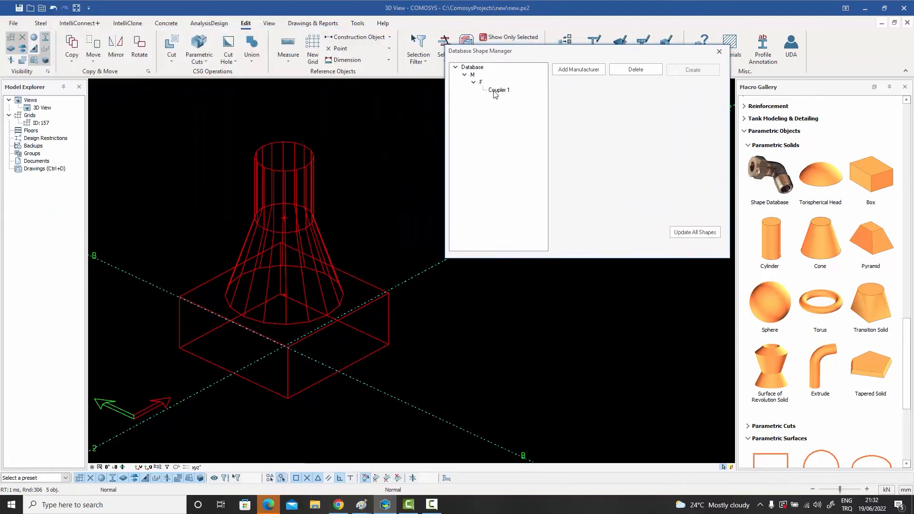
left_click(495, 91)
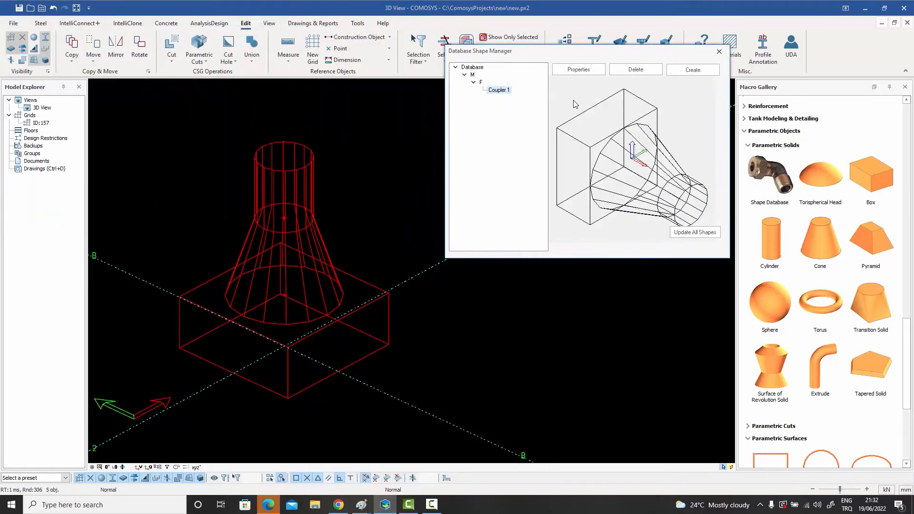
left_click(585, 71)
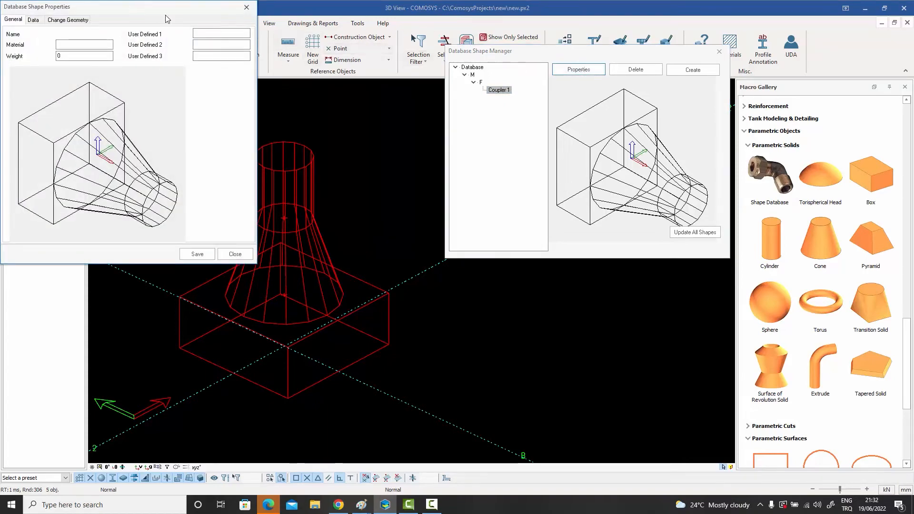
left_click_drag(165, 15, 624, 90)
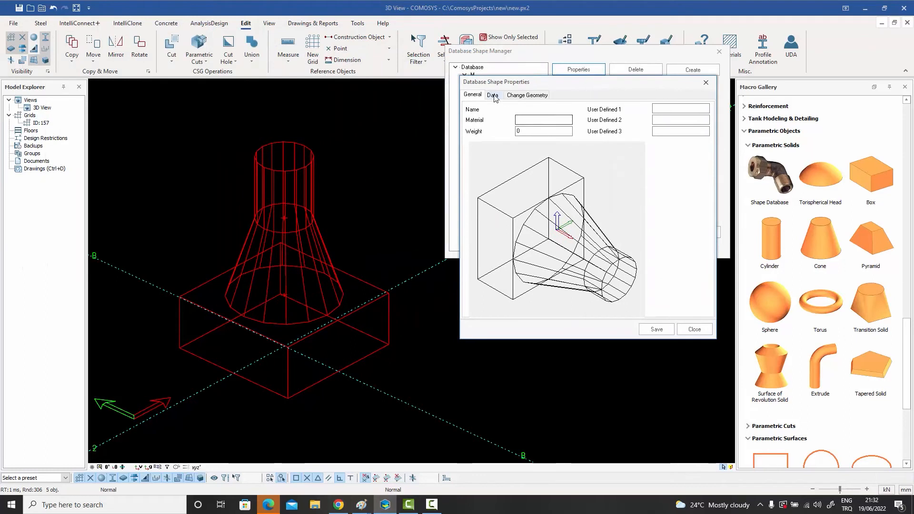
left_click(531, 96)
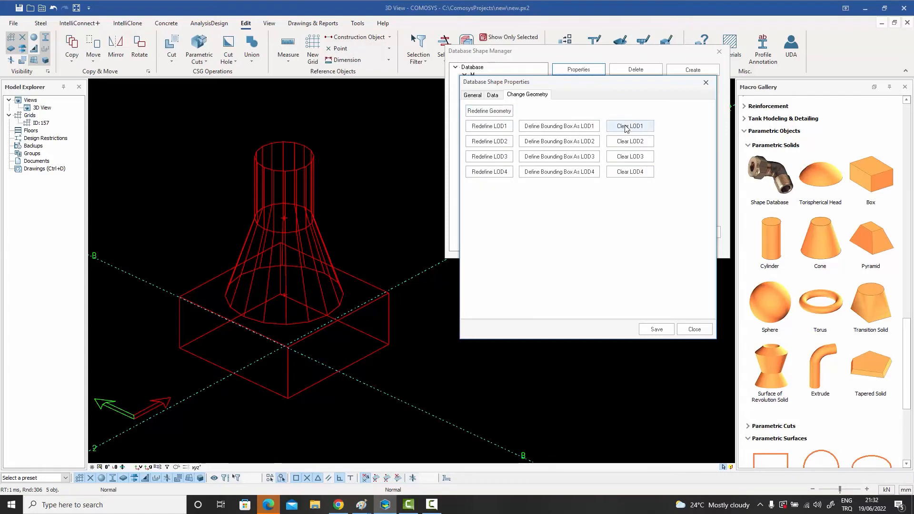
Step: Redefine Coupler 1's geometry with the cone's base centre as origin, its top centre for X and a box top-edge midpoint for Y
left_click(490, 113)
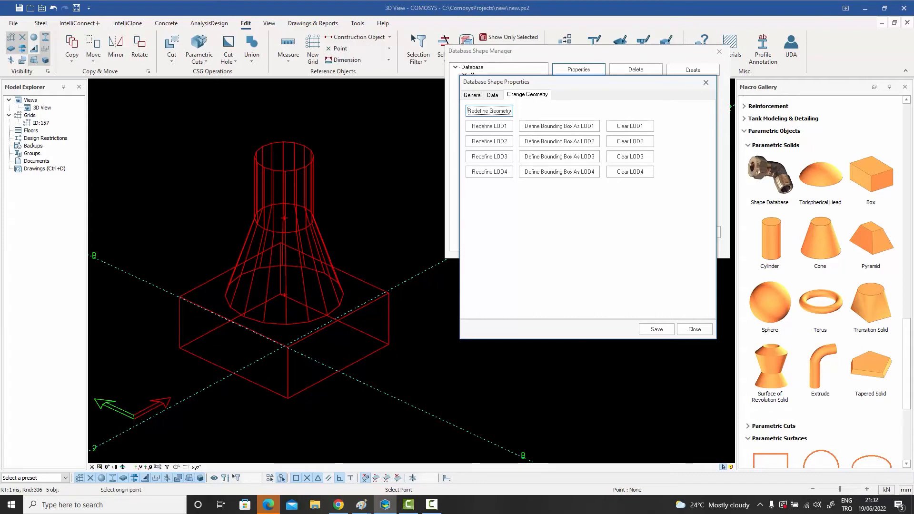
left_click(284, 294)
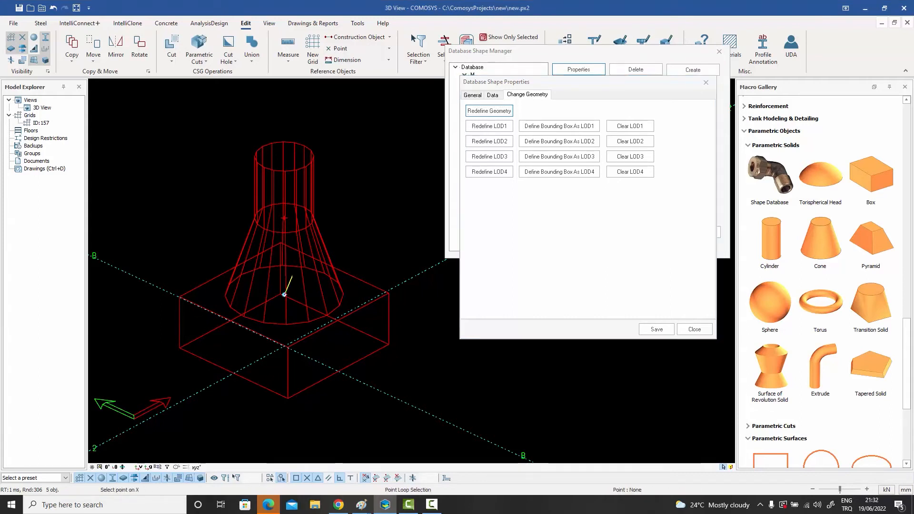
scroll(278, 216, "up", 5)
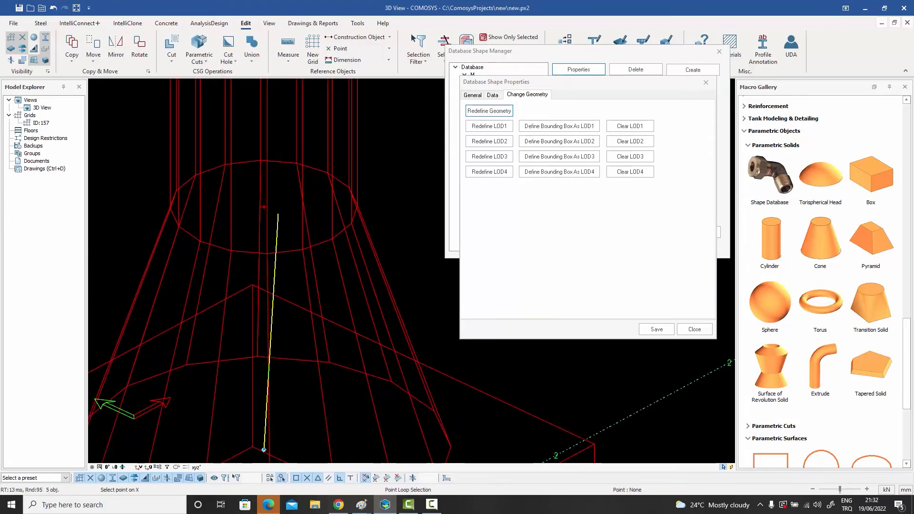
left_click(264, 208)
scroll(304, 193, "down", 5)
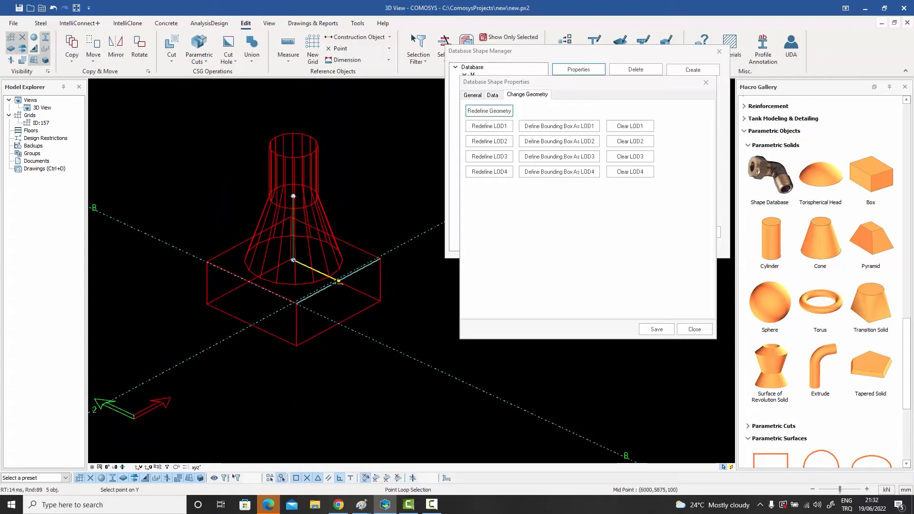
scroll(339, 281, "up", 6)
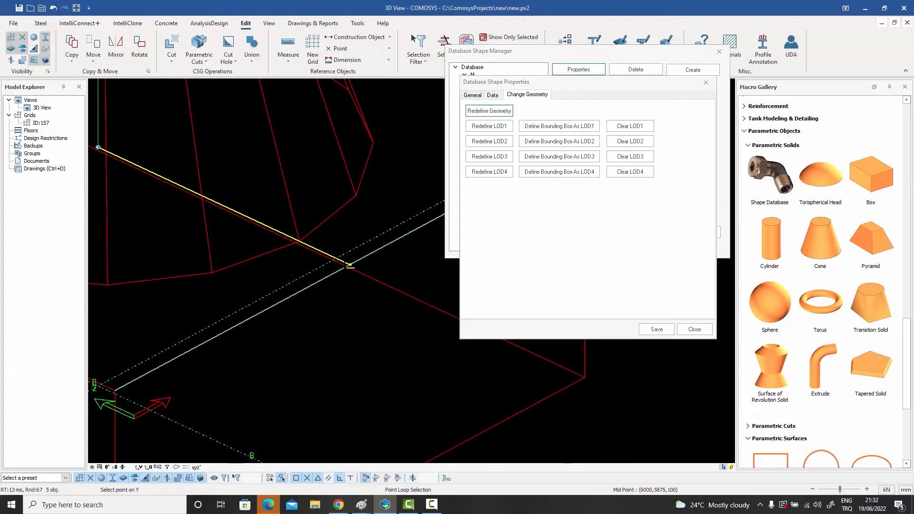
left_click(349, 266)
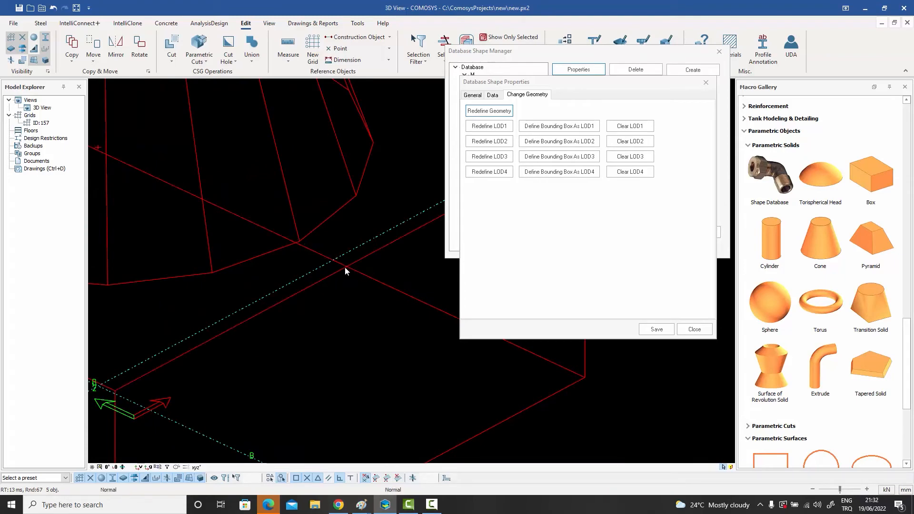
scroll(345, 267, "down", 4)
scroll(345, 267, "down", 3)
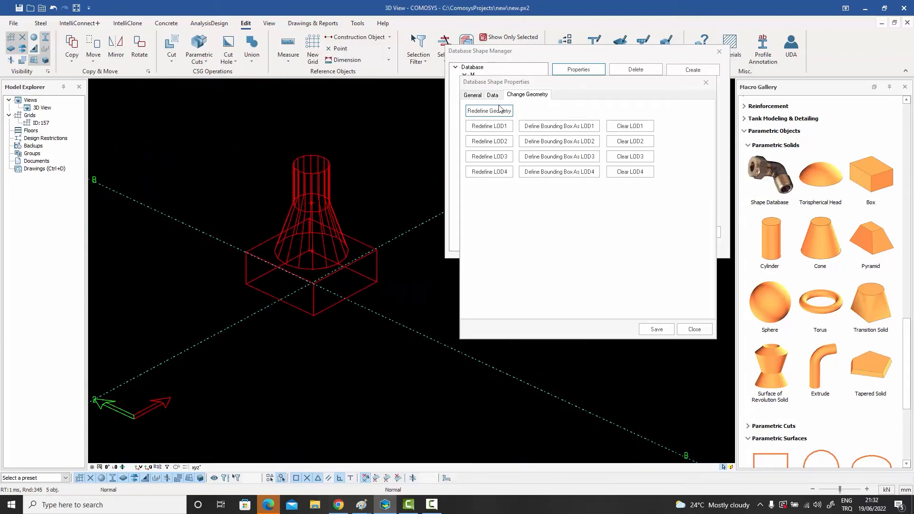
Step: Save Coupler 1's redefined geometry, update all shapes from the database, and clear the selection
left_click(656, 330)
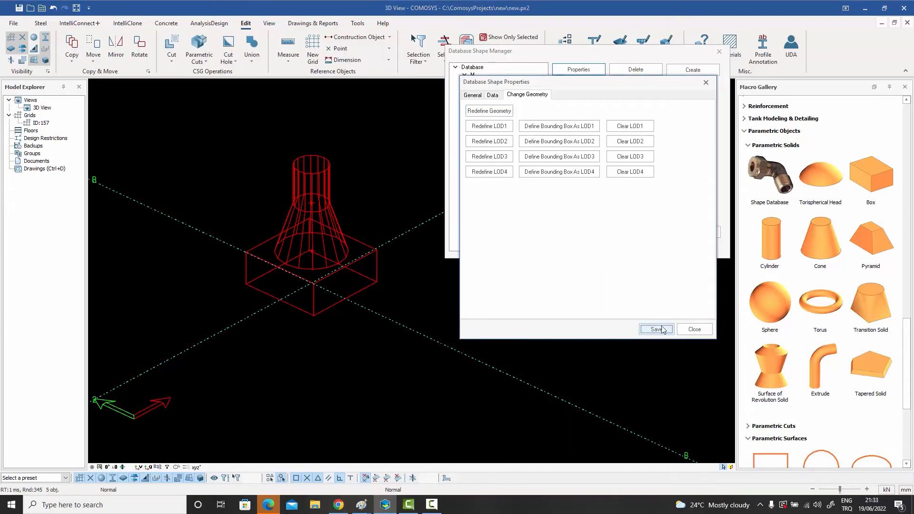
left_click(695, 330)
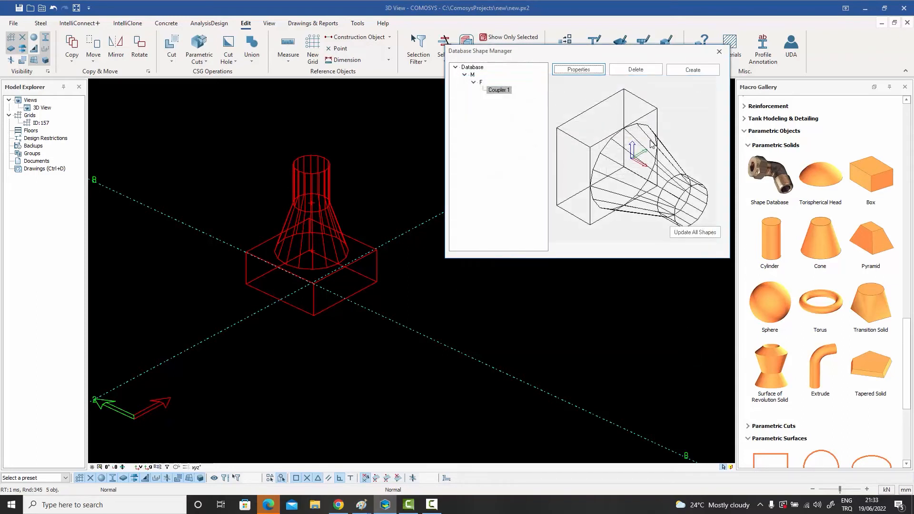
left_click(696, 235)
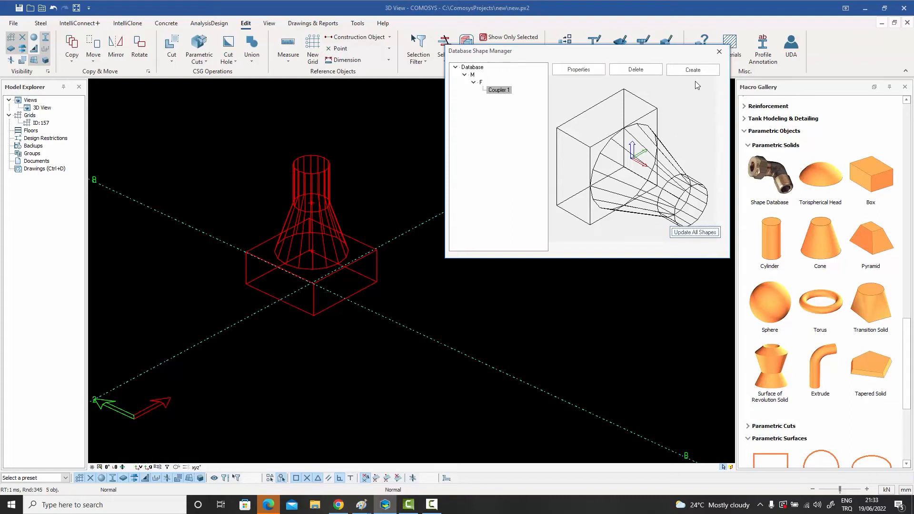
left_click(719, 52)
key("Escape")
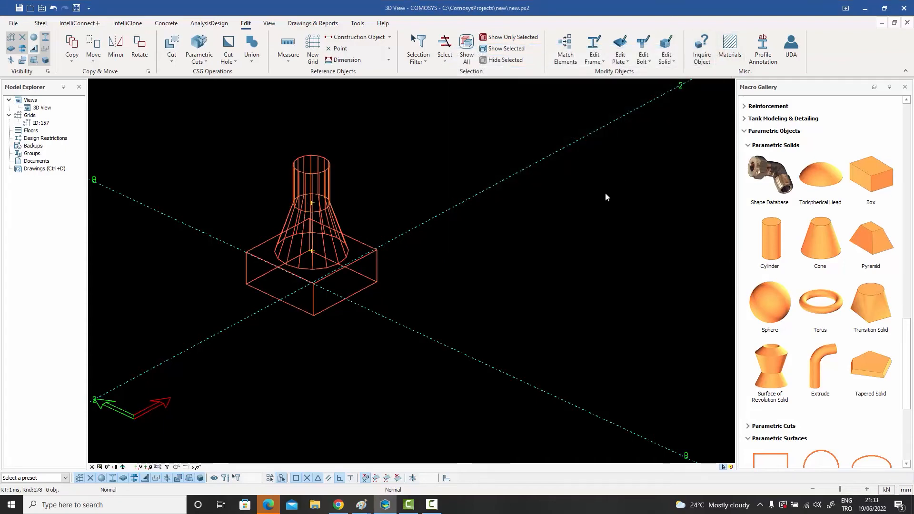
Step: Examine the row of couplers along grid line 2 in shaded display, including a close-up of one, to check the updated geometry
scroll(605, 194, "down", 6)
middle_click_drag(605, 194, 371, 300)
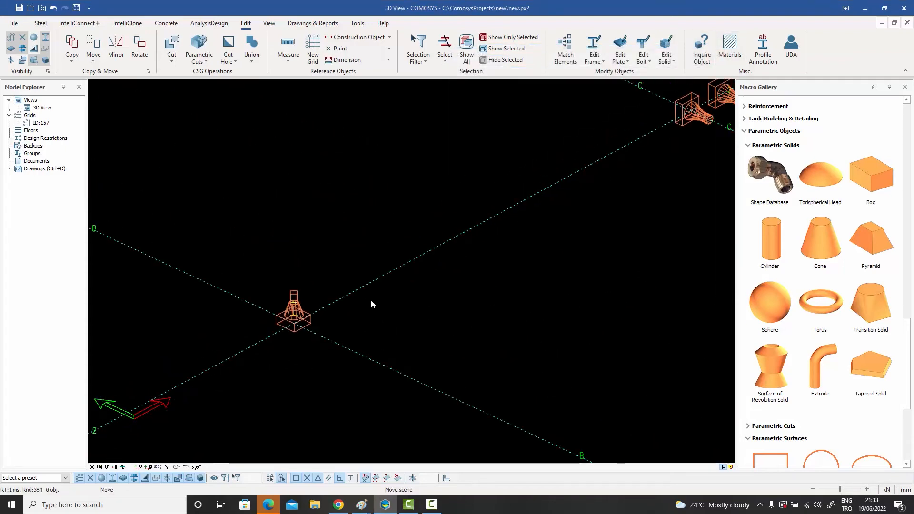
scroll(411, 287, "down", 3)
scroll(536, 210, "up", 5)
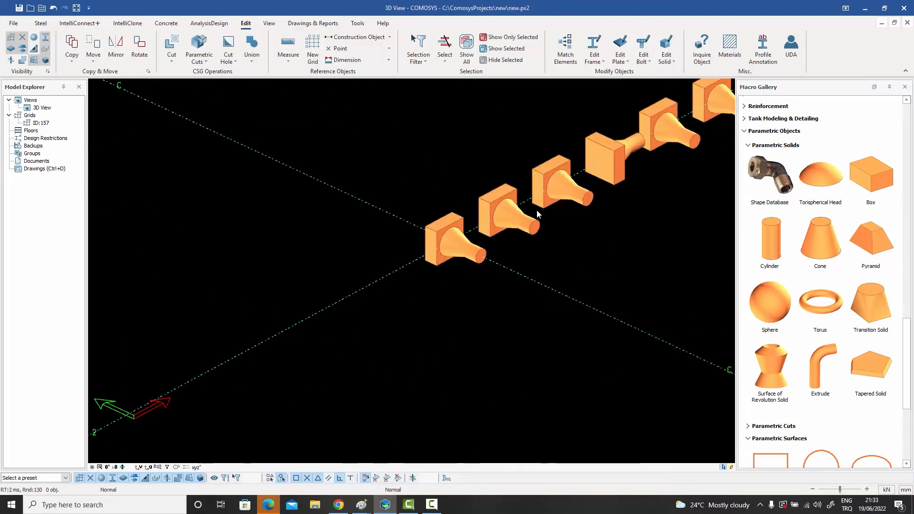
middle_click_drag(641, 248, 449, 314)
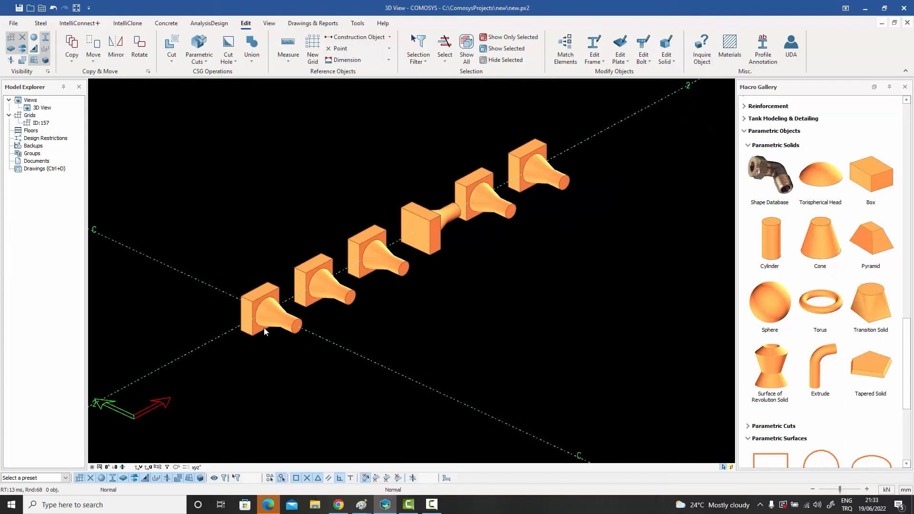
scroll(241, 316, "up", 4)
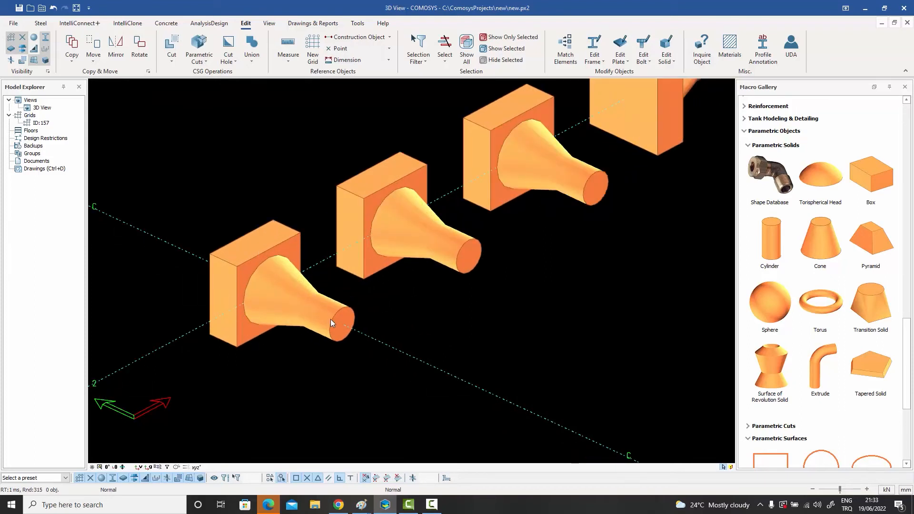
scroll(360, 305, "down", 2)
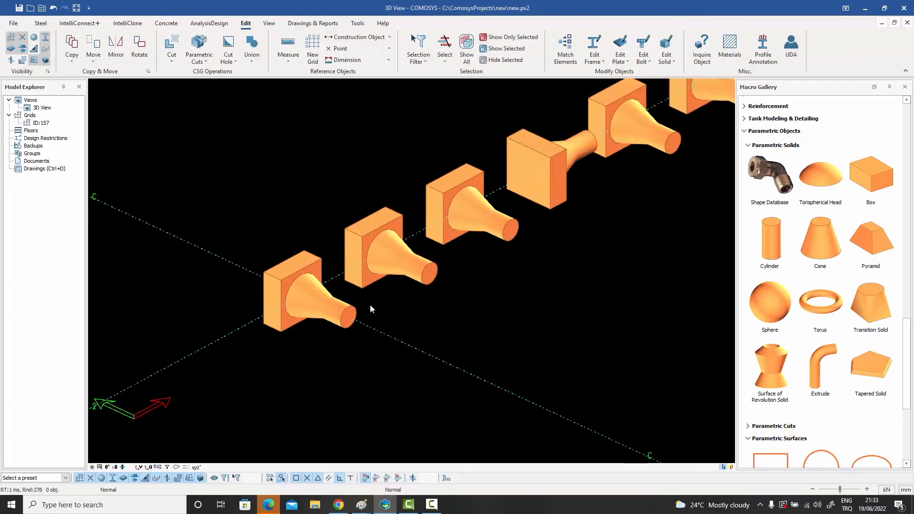
middle_click_drag(403, 313, 375, 328)
scroll(385, 315, "down", 1)
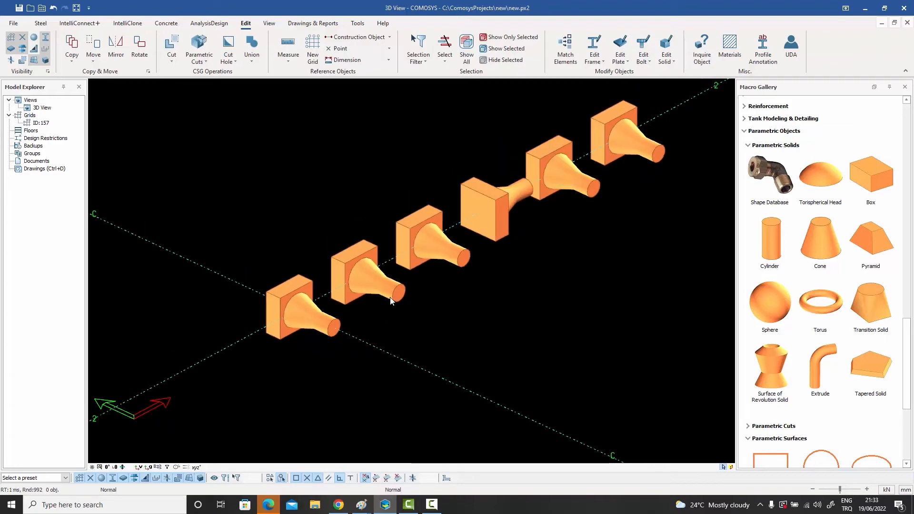
left_click(368, 280)
middle_click_drag(367, 280, 345, 286, "shift")
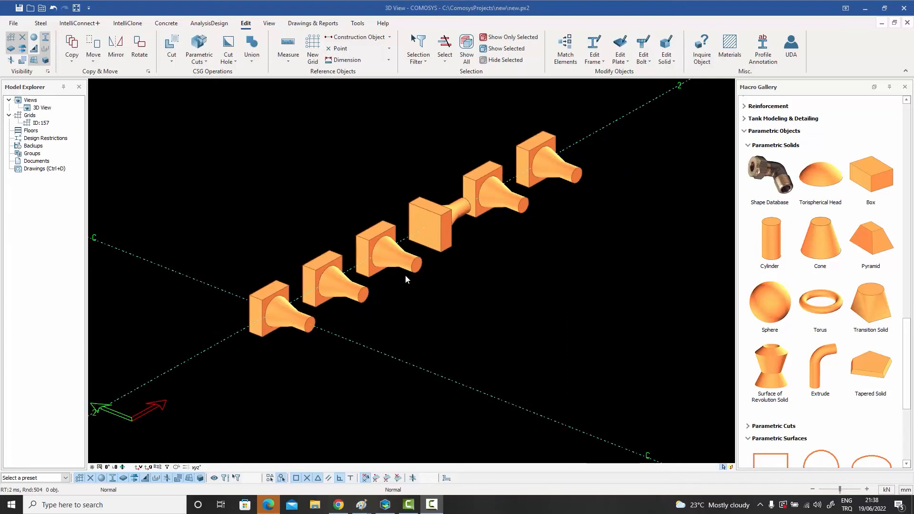
scroll(405, 275, "up", 5)
scroll(407, 233, "up", 4)
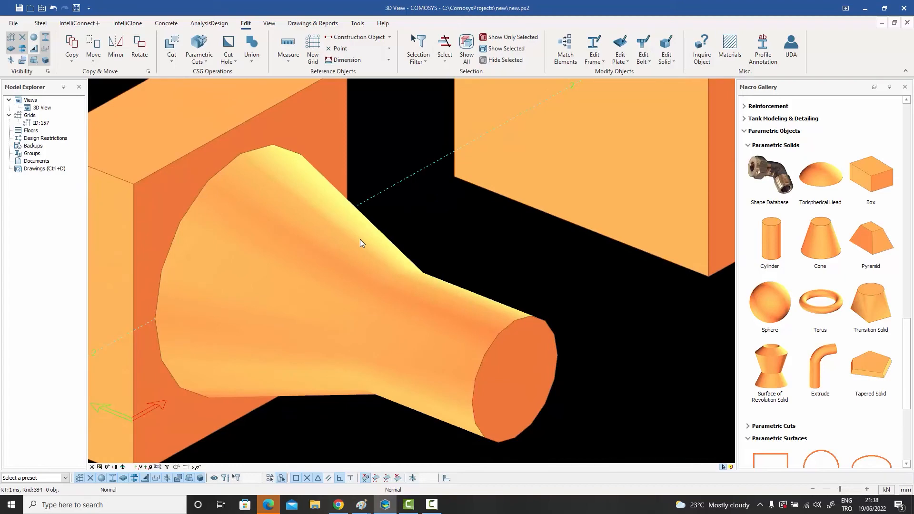
scroll(370, 251, "down", 10)
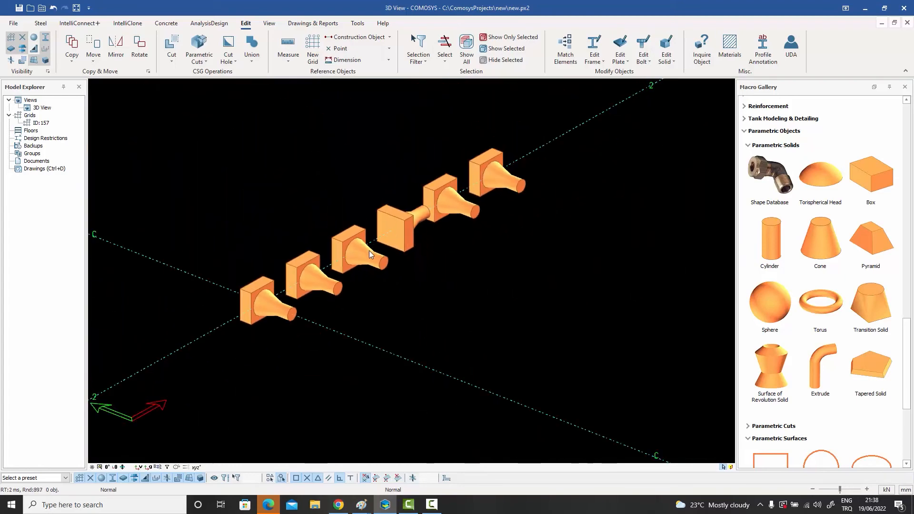
scroll(370, 250, "down", 6)
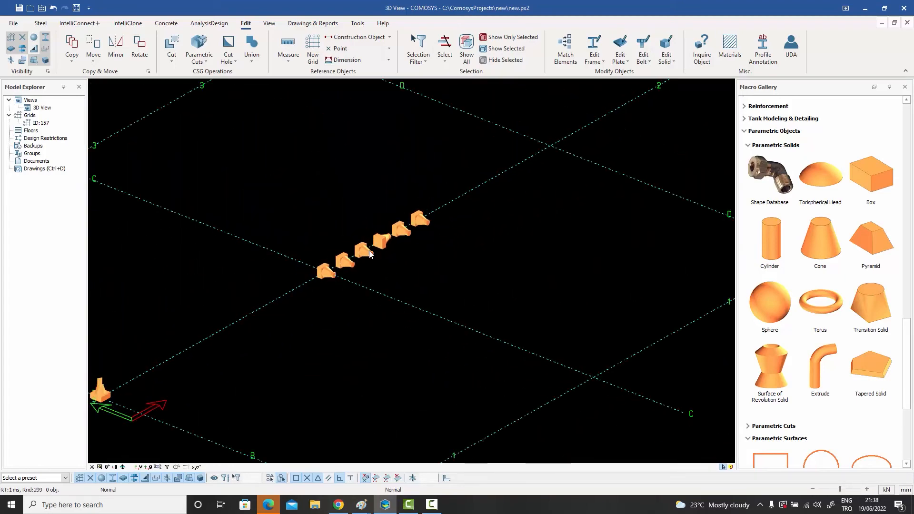
scroll(369, 251, "down", 2)
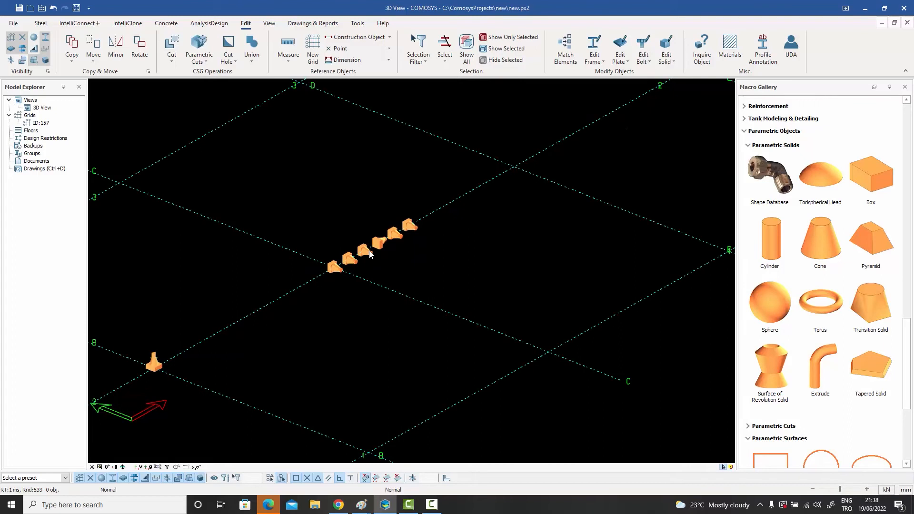
scroll(369, 254, "down", 1)
scroll(369, 253, "down", 2)
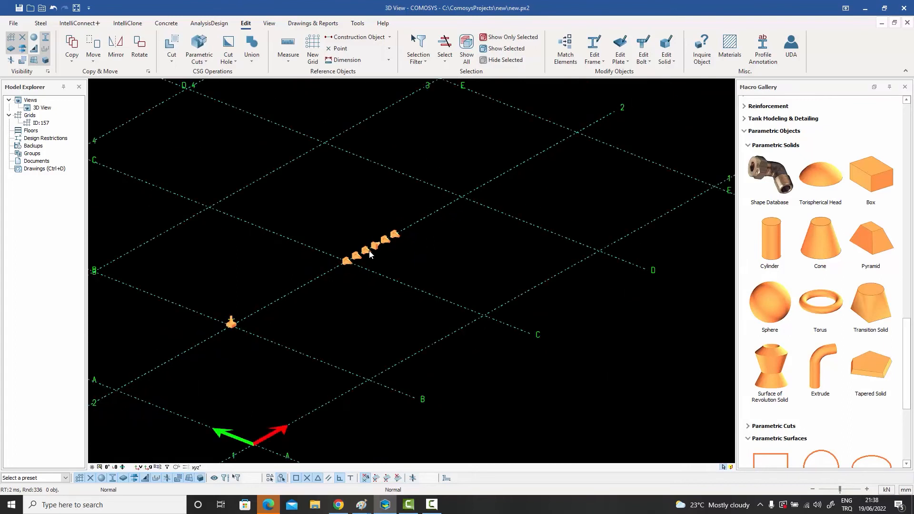
scroll(369, 253, "down", 2)
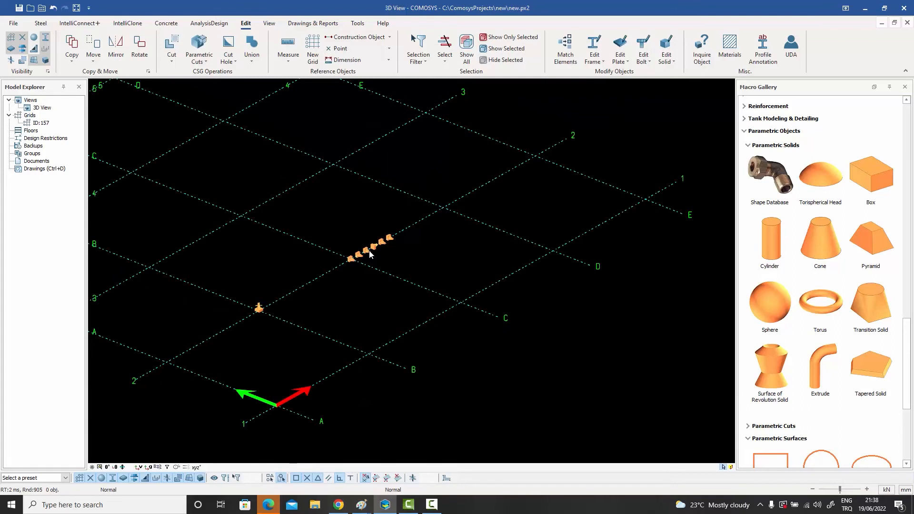
scroll(370, 254, "down", 3)
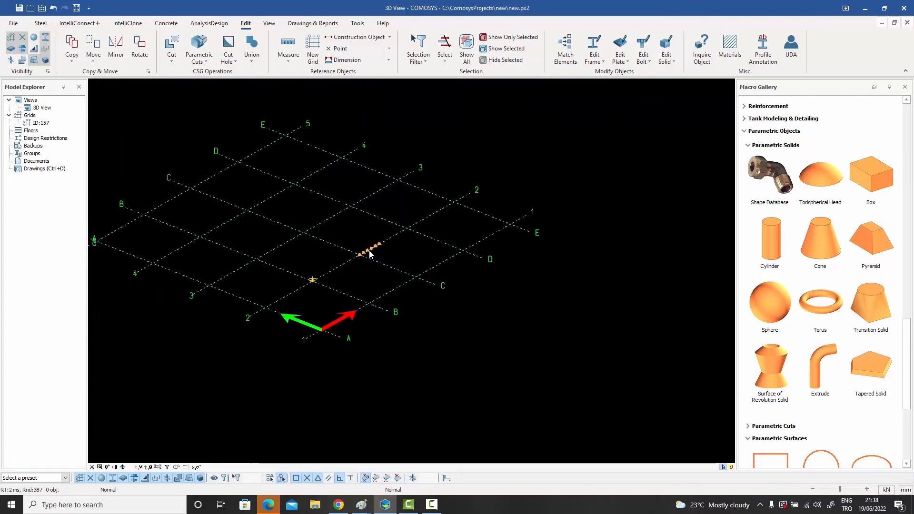
scroll(369, 253, "down", 4)
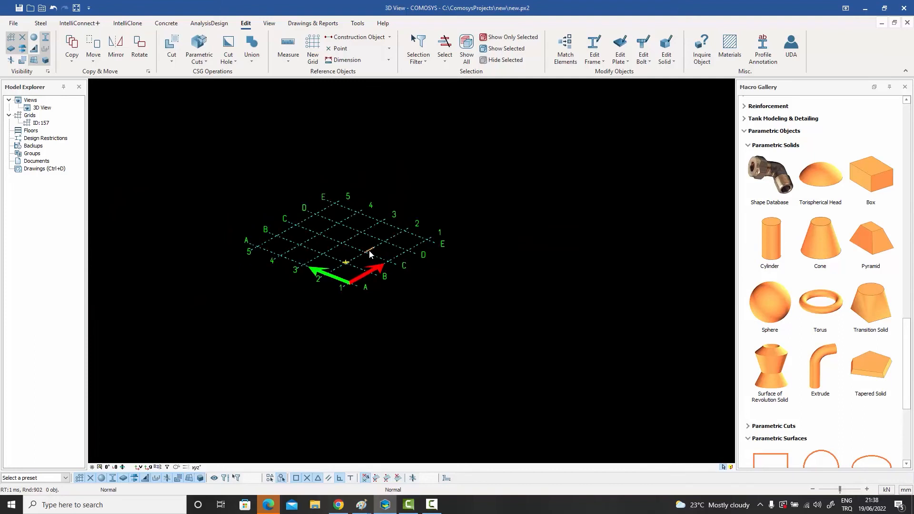
scroll(370, 253, "down", 2)
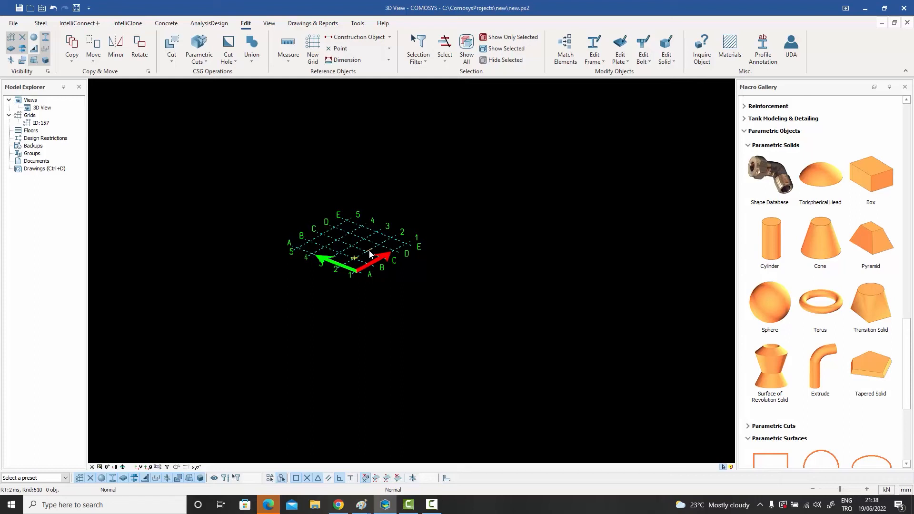
scroll(369, 251, "down", 3)
scroll(370, 251, "up", 3)
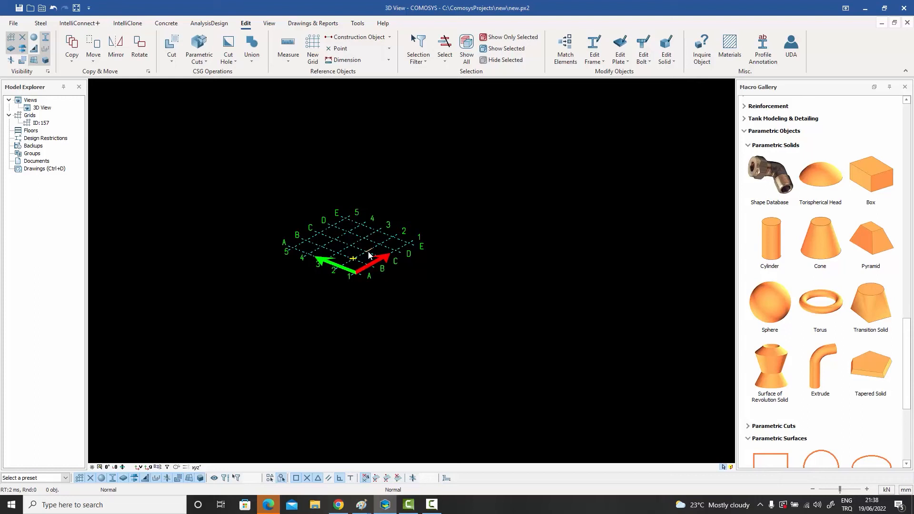
scroll(368, 254, "up", 5)
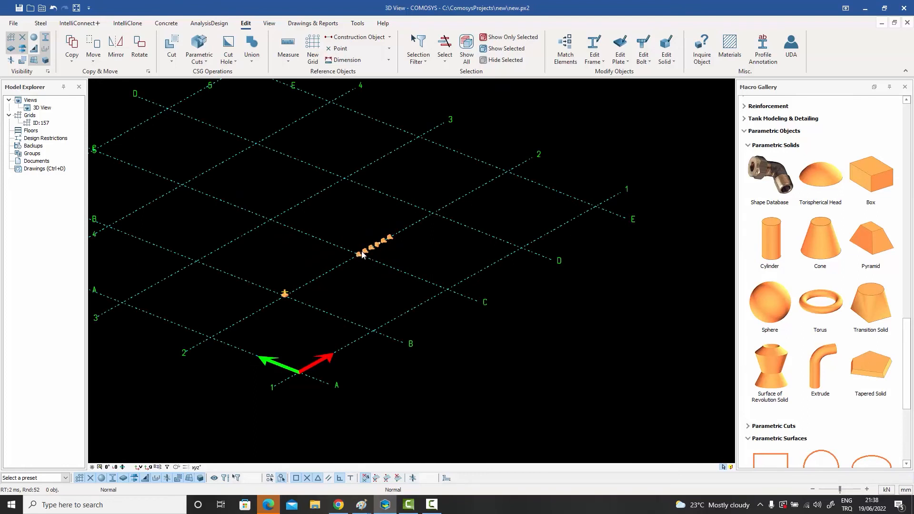
scroll(362, 255, "down", 5)
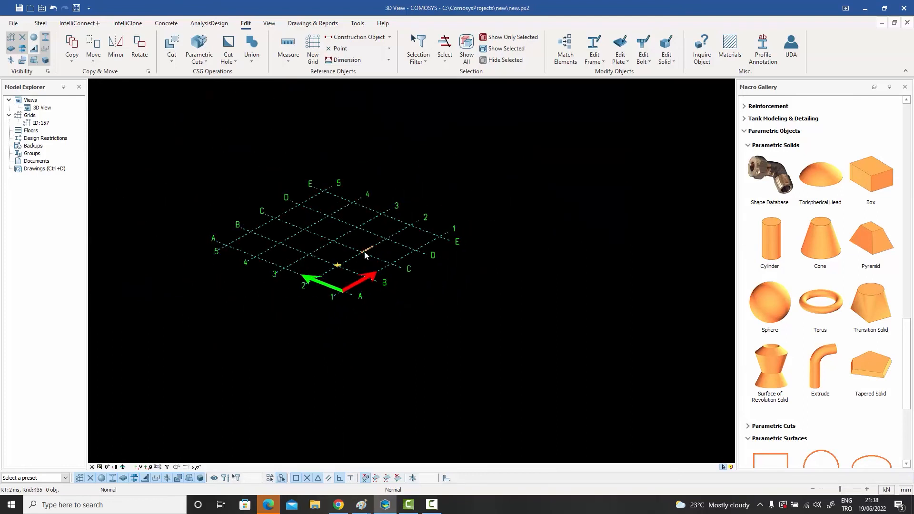
scroll(365, 255, "down", 2)
scroll(364, 255, "down", 3)
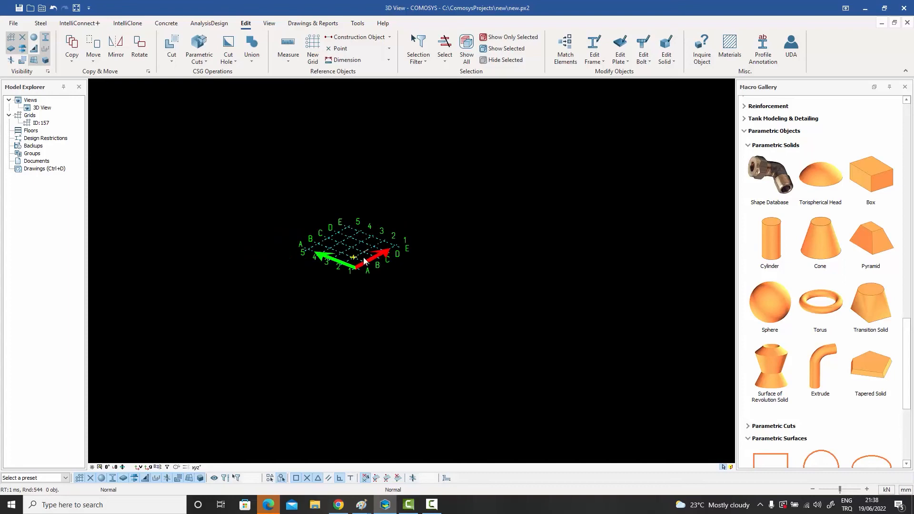
Step: Select all solids at grid intersection B-2 and review Coupler 1's LOD1 to LOD4 geometry options in the shape database, leaving them unchanged
scroll(356, 256, "up", 10)
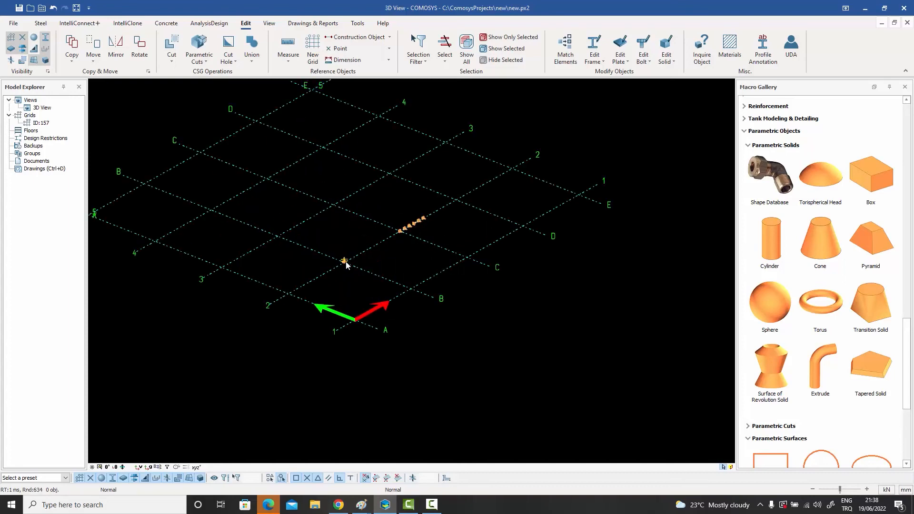
scroll(345, 260, "up", 3)
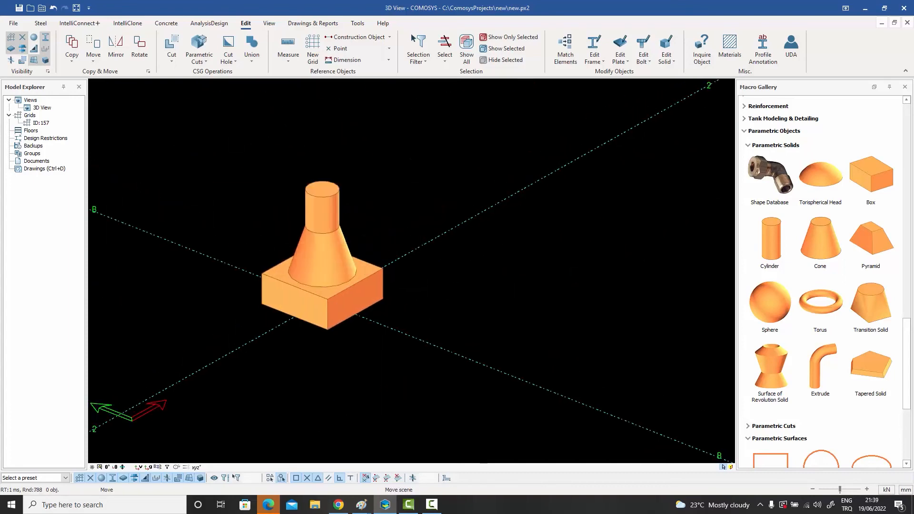
left_click_drag(249, 159, 443, 355)
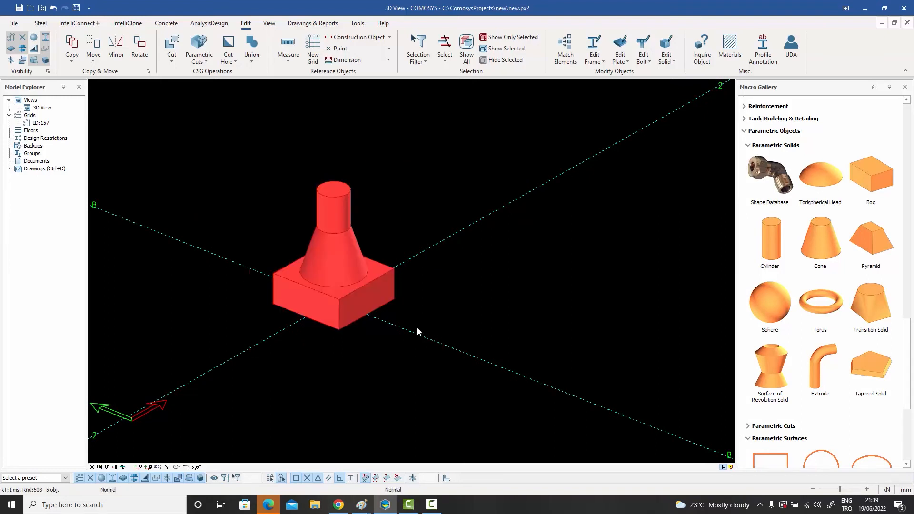
left_click(780, 177)
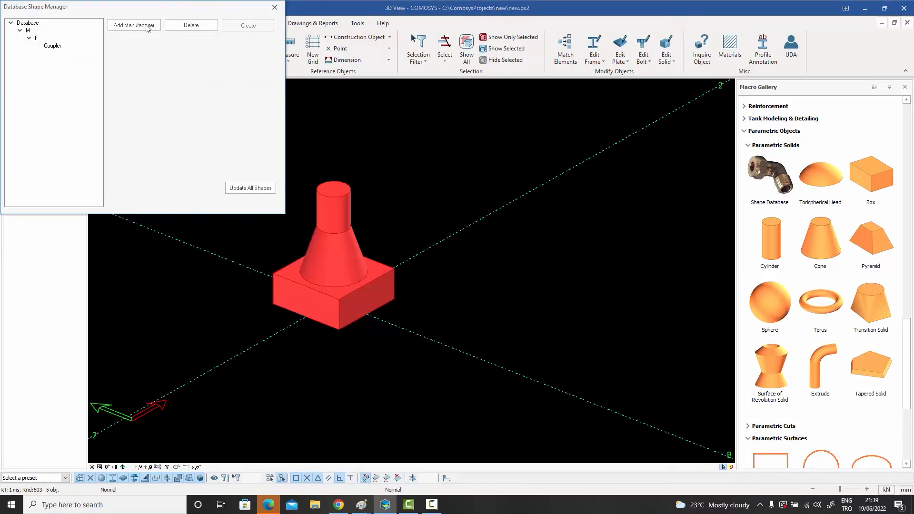
left_click(55, 46)
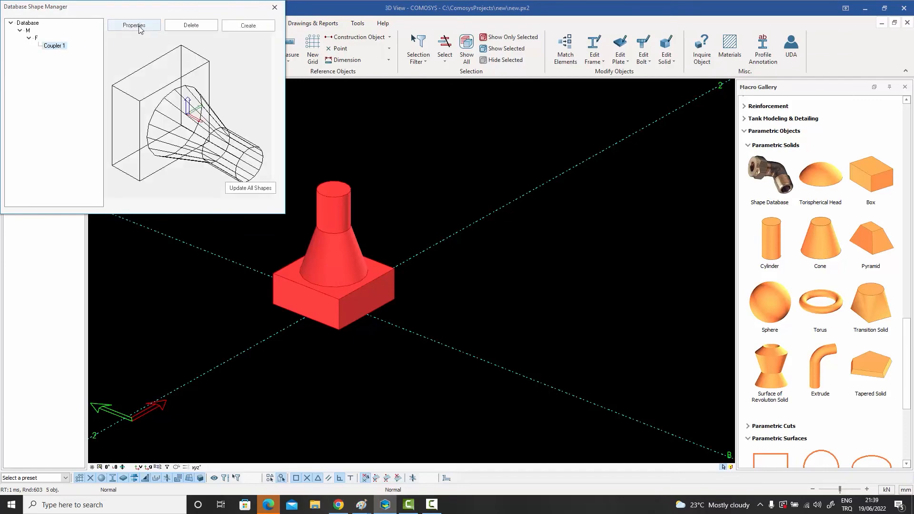
left_click(140, 27)
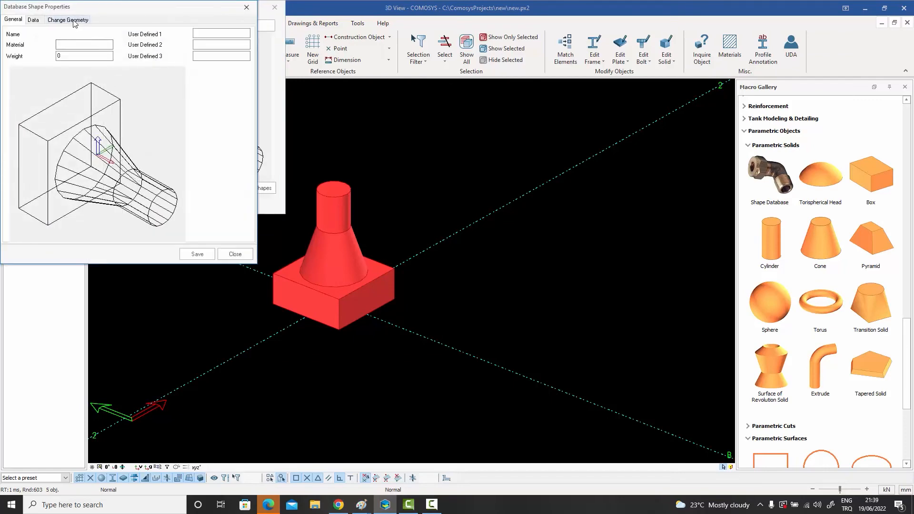
left_click(75, 20)
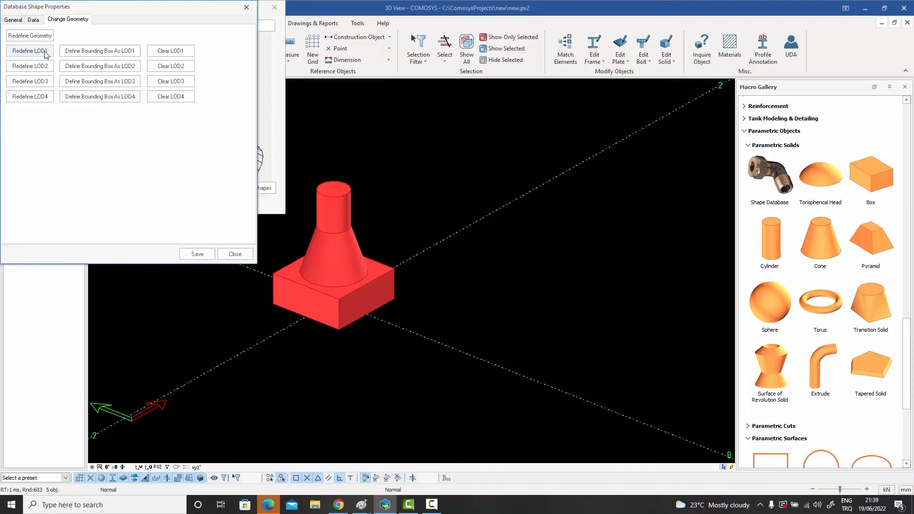
mouse_move(890, 196)
left_click(243, 10)
left_click(276, 7)
left_click(376, 124)
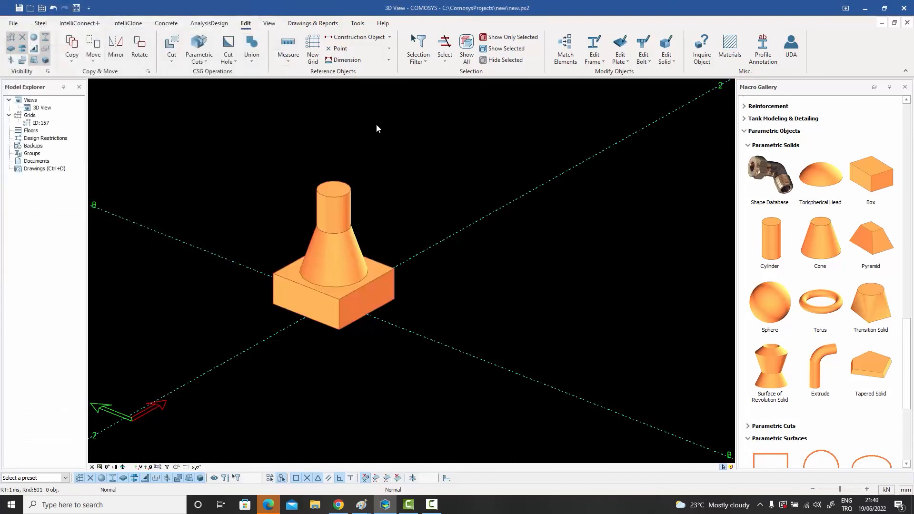
scroll(348, 284, "up", 3)
scroll(348, 285, "up", 3)
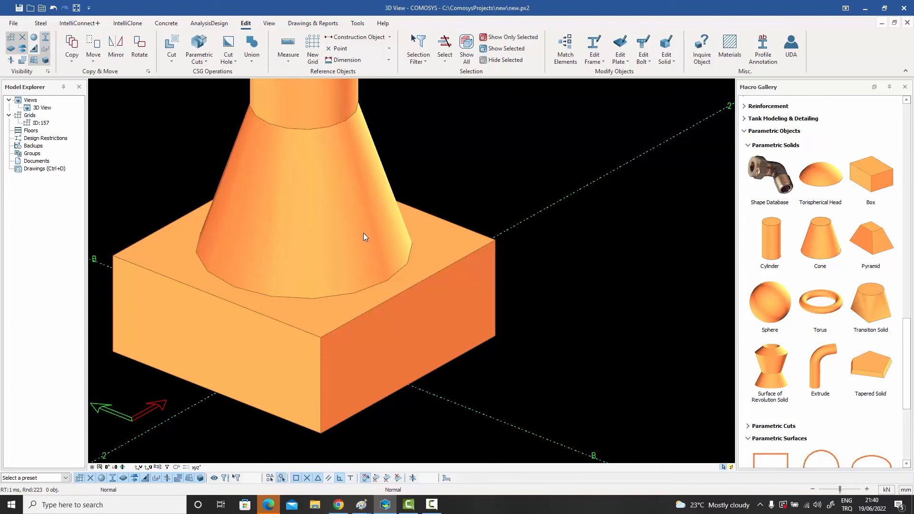
scroll(360, 220, "down", 10)
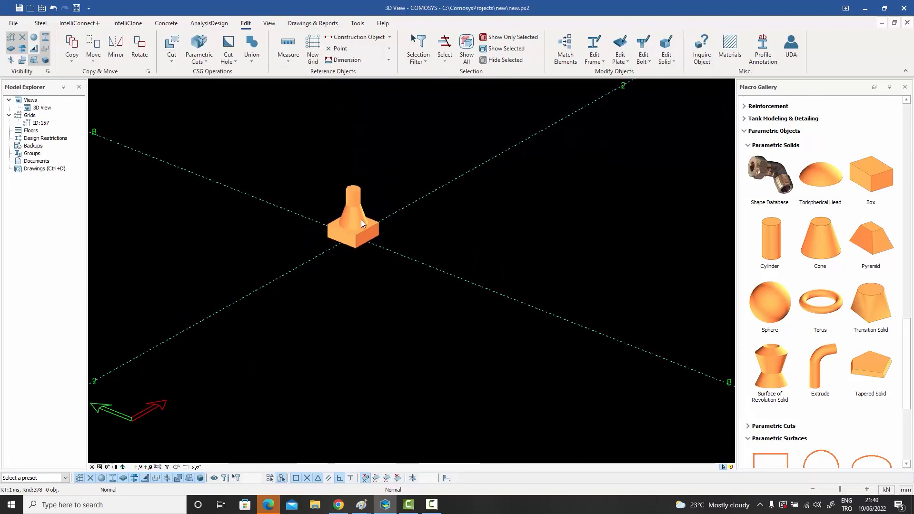
scroll(361, 223, "down", 8)
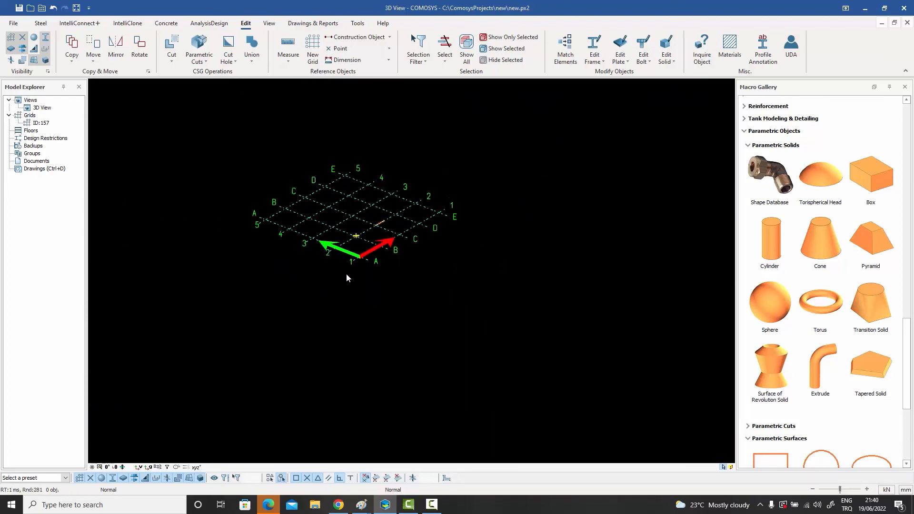
scroll(360, 232, "up", 10)
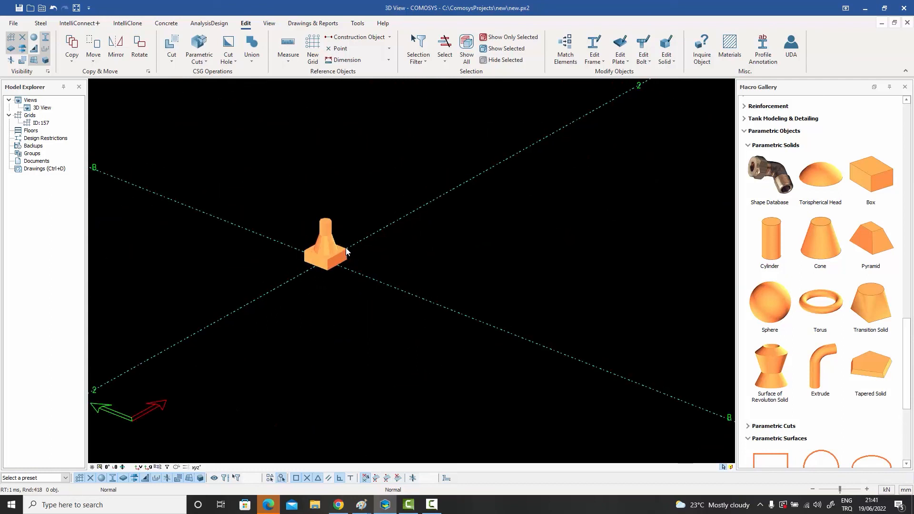
scroll(345, 252, "up", 2)
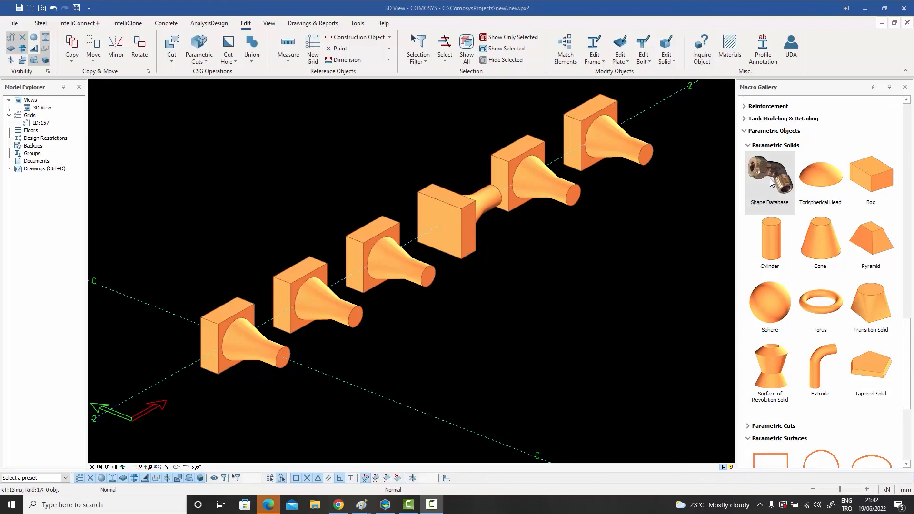
Step: Open the Comosys 4 Preferences folder, locate the ShapeDatabase.xml file, and return to the model
left_click(493, 138)
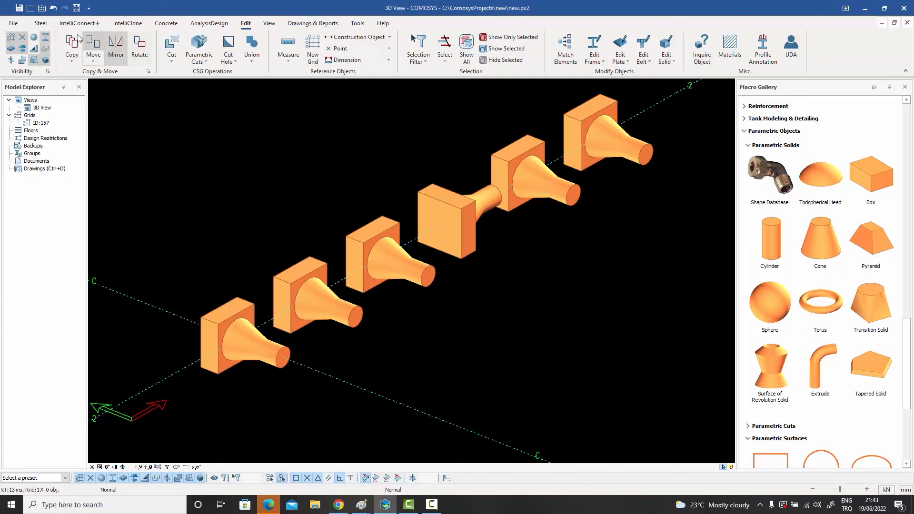
left_click(42, 8)
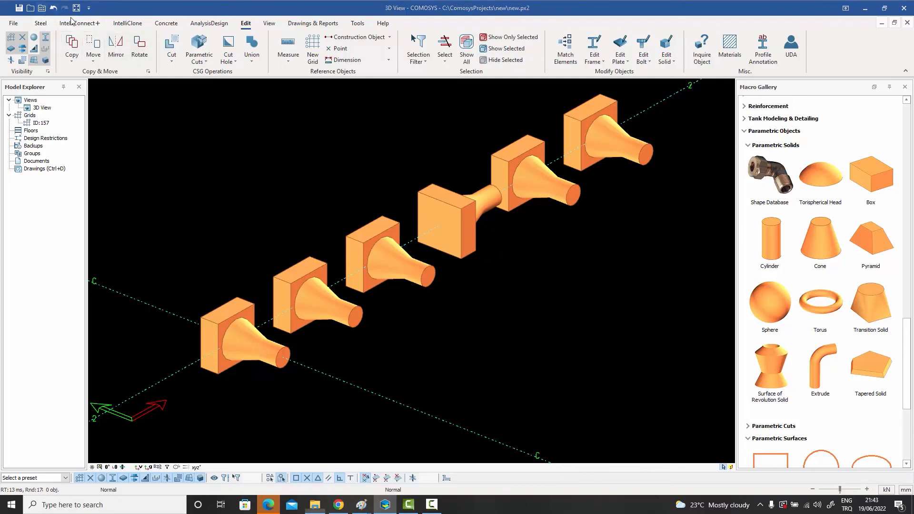
scroll(472, 242, "down", 3)
scroll(472, 242, "down", 10)
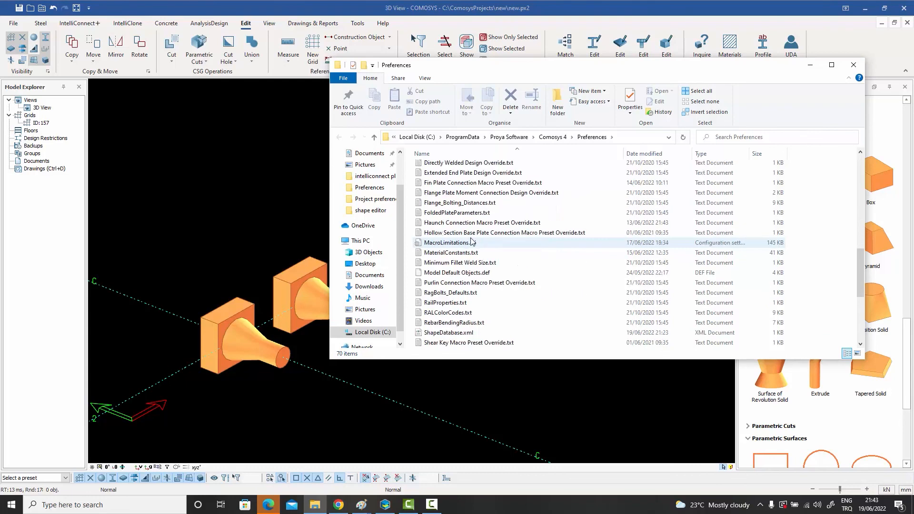
scroll(473, 242, "down", 3)
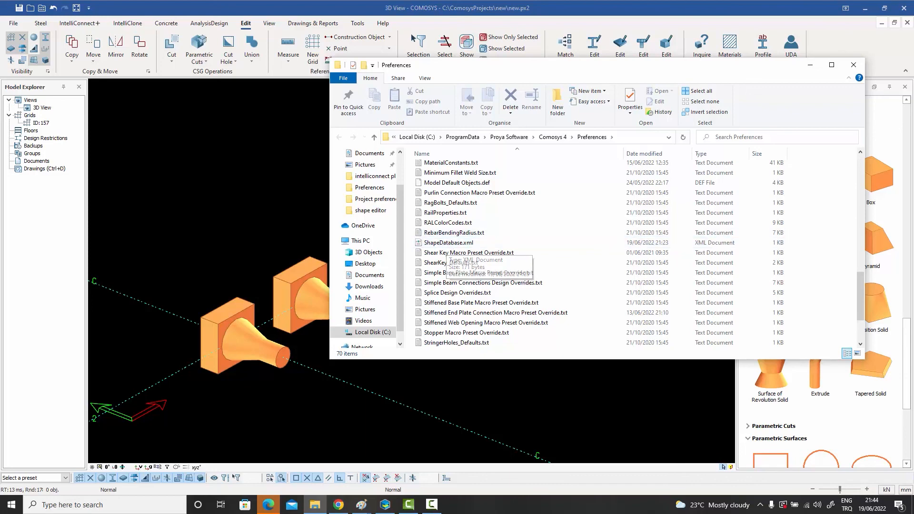
left_click(853, 65)
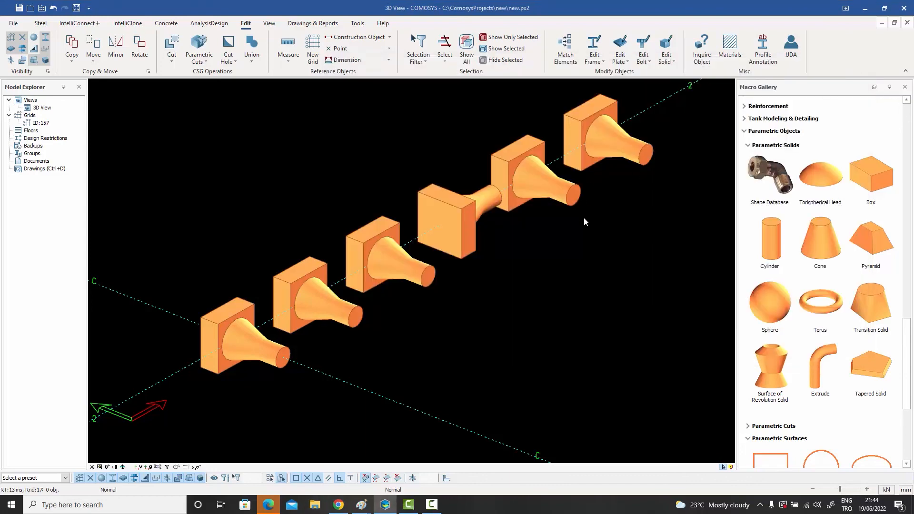
middle_click_drag(585, 219, 588, 231)
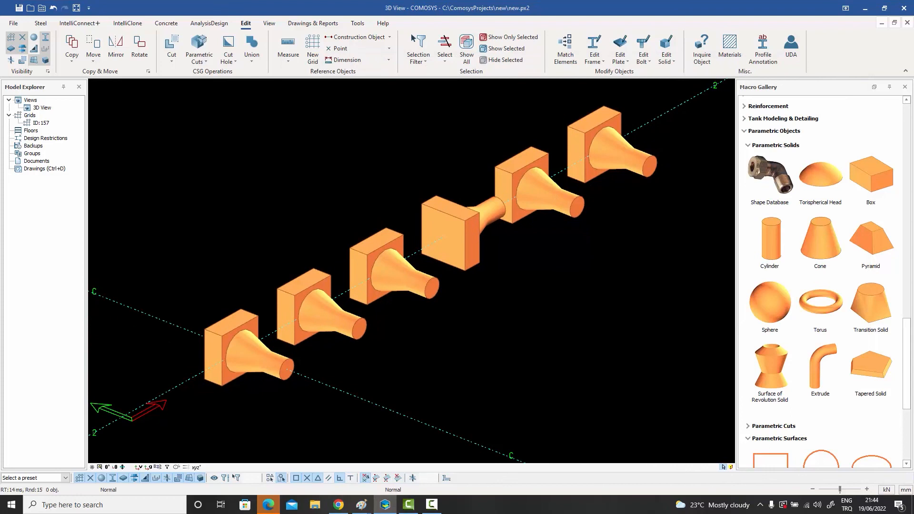